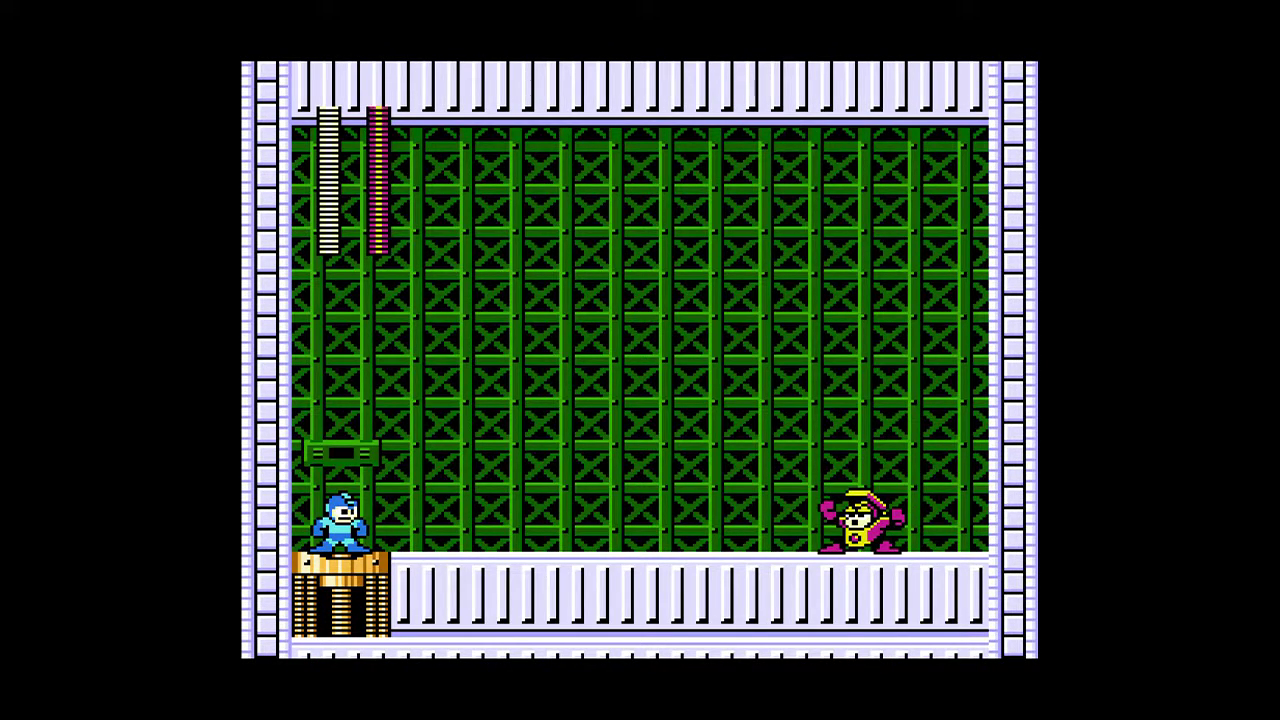
{"action": "key", "text": "Return"}
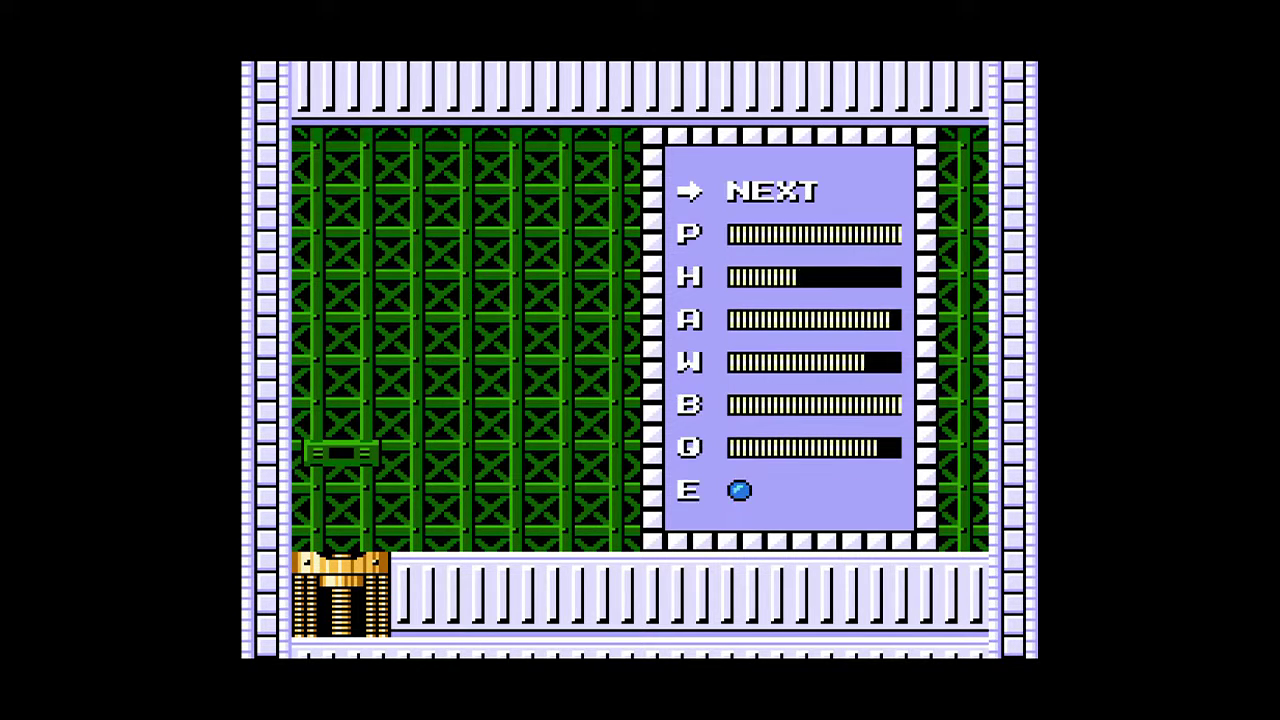
{"action": "key", "text": "Return"}
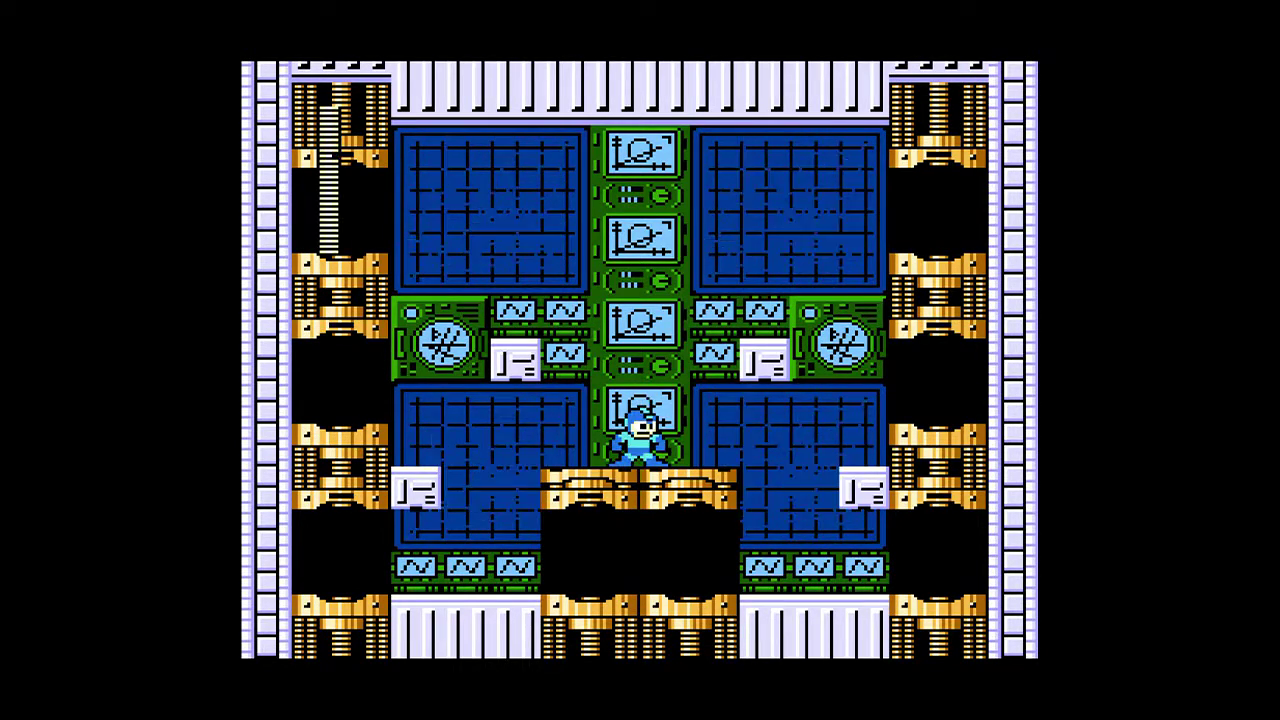
{"action": "key", "text": "Escape"}
{"action": "key", "text": "Return"}
{"action": "key", "text": "Right"}
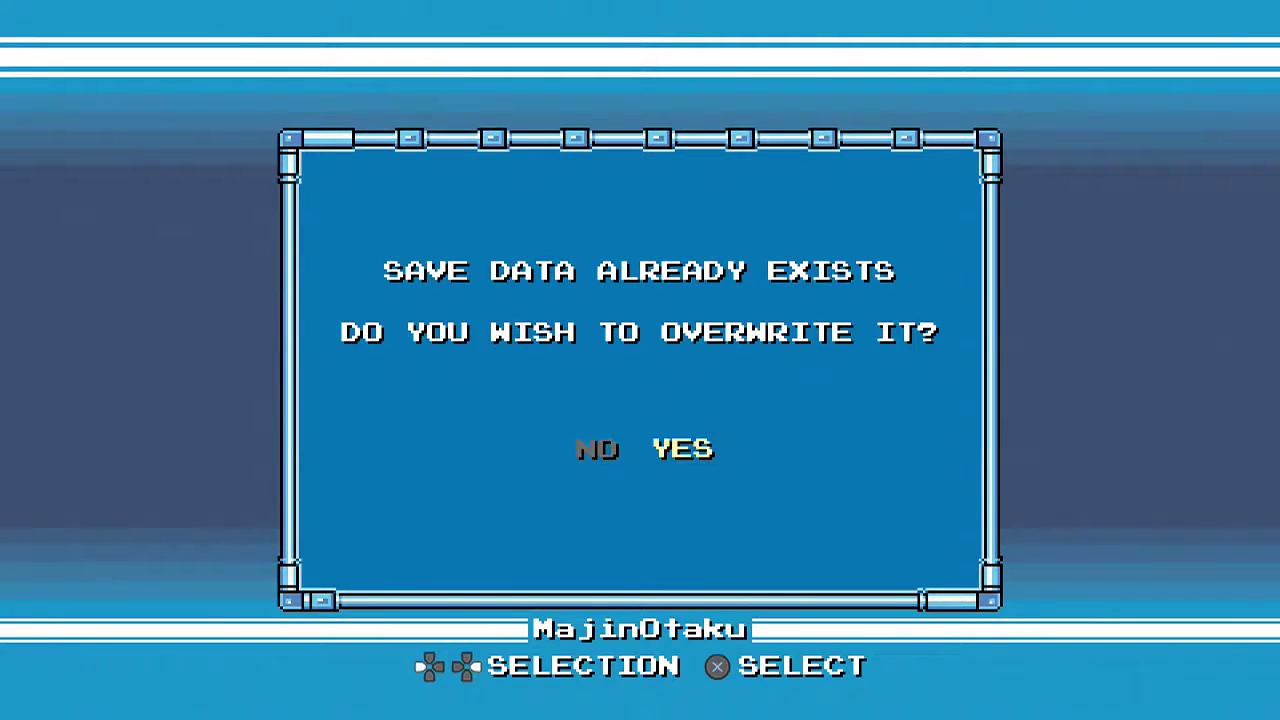
{"action": "key", "text": "Return"}
{"action": "key", "text": "Return"}
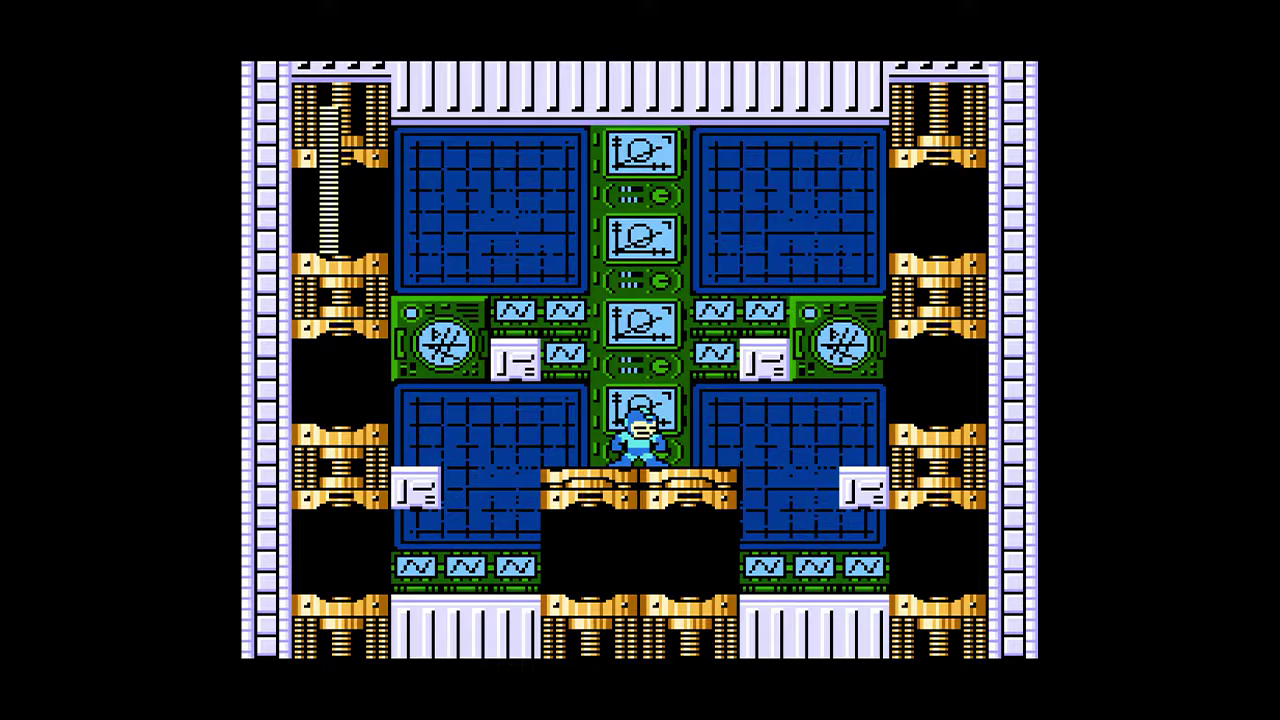
{"action": "key", "text": "Return"}
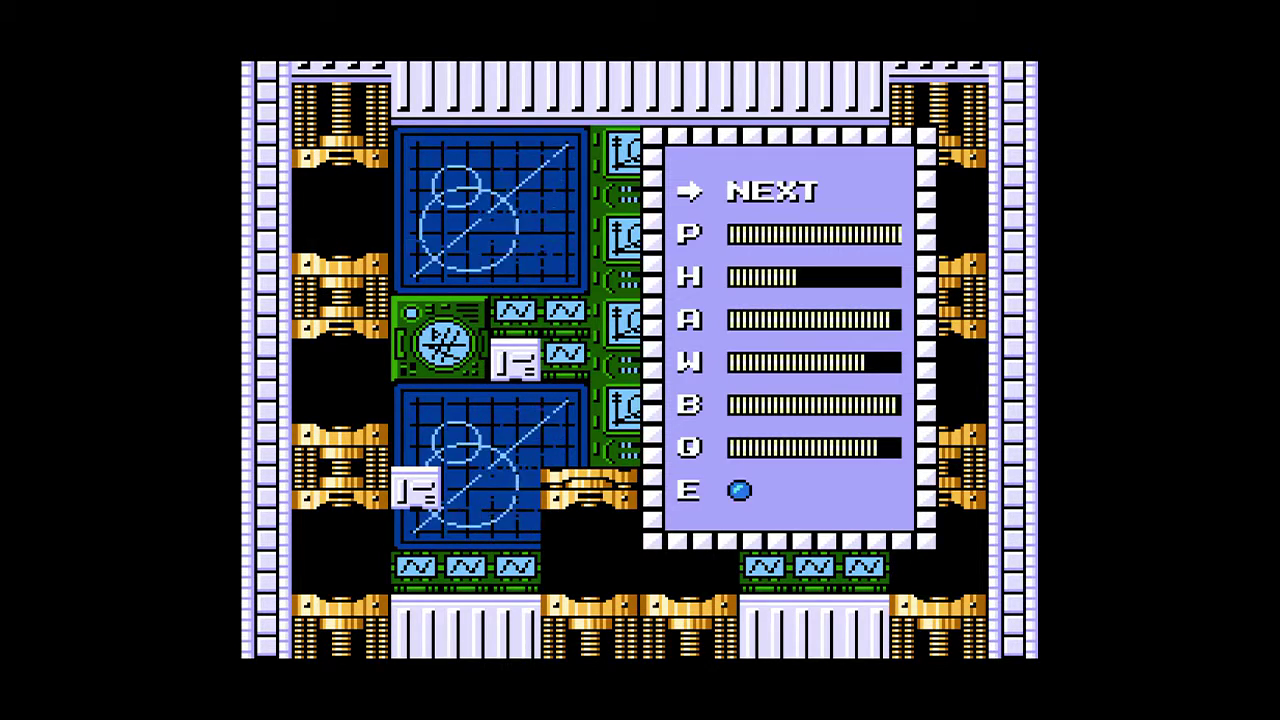
{"action": "key", "text": "Return"}
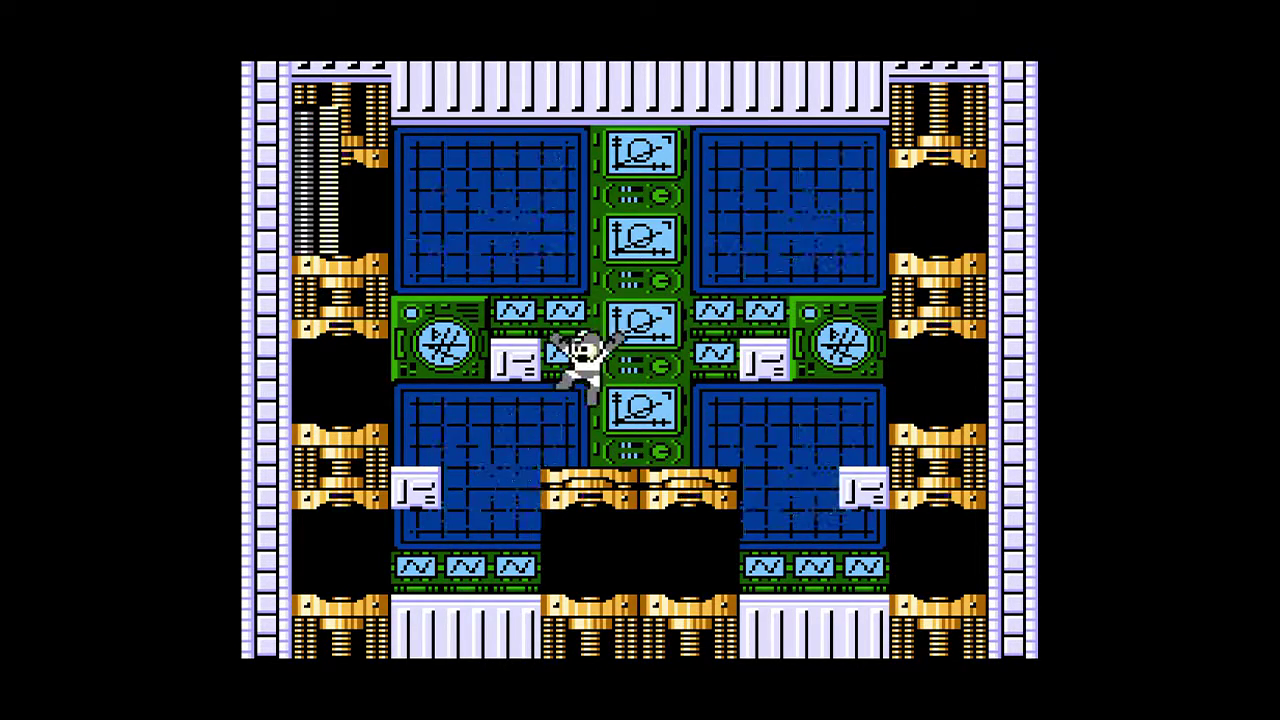
{"action": "key", "text": "Left"}
{"action": "key", "text": "z"}
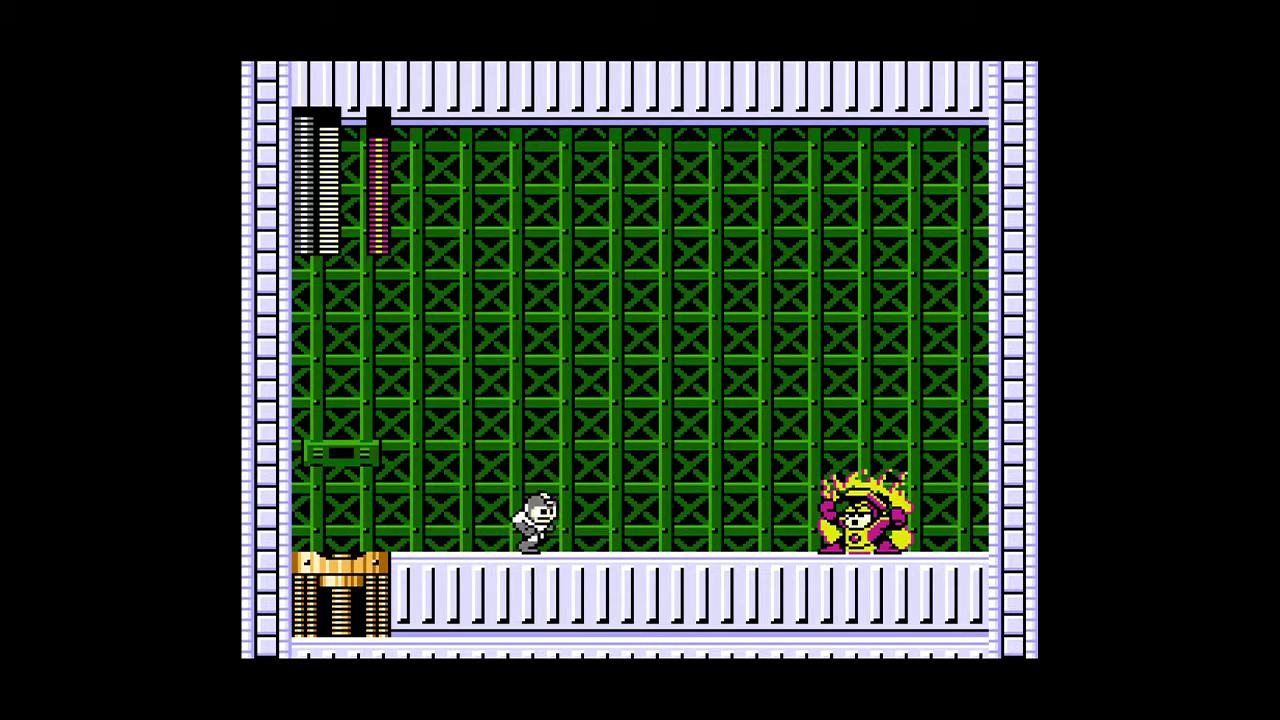
{"action": "key", "text": "z"}
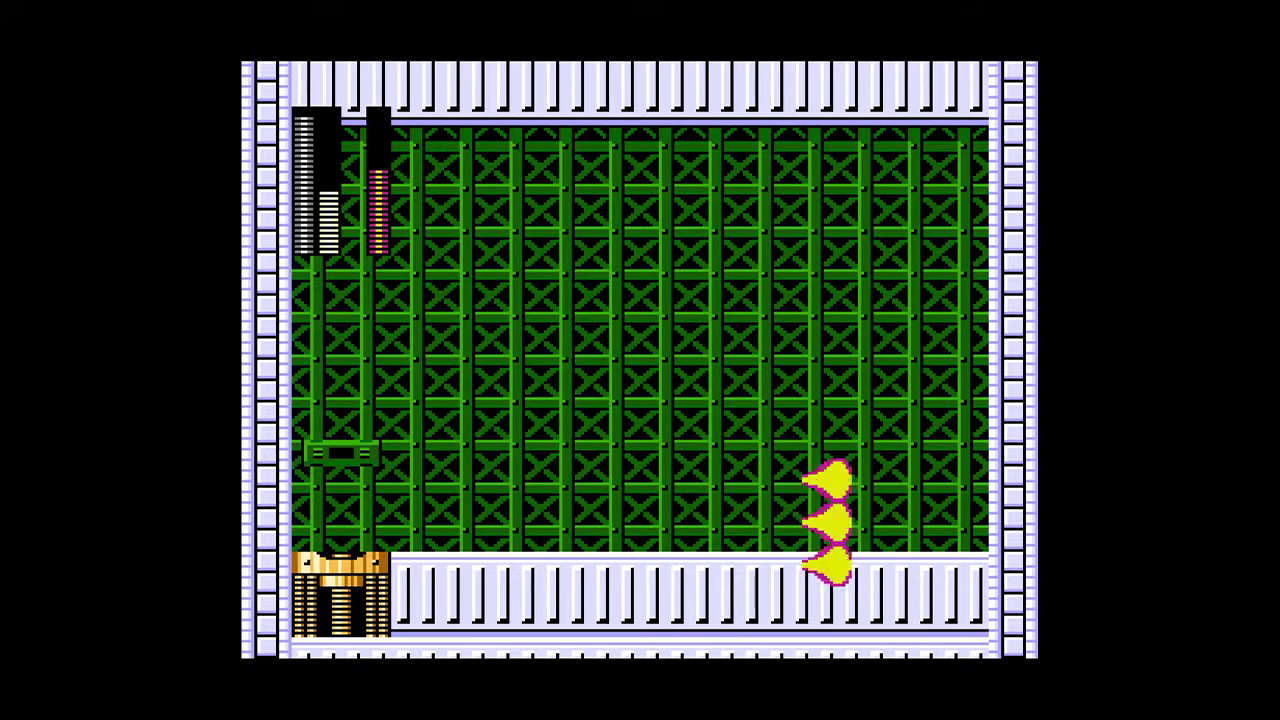
{"action": "key", "text": "z"}
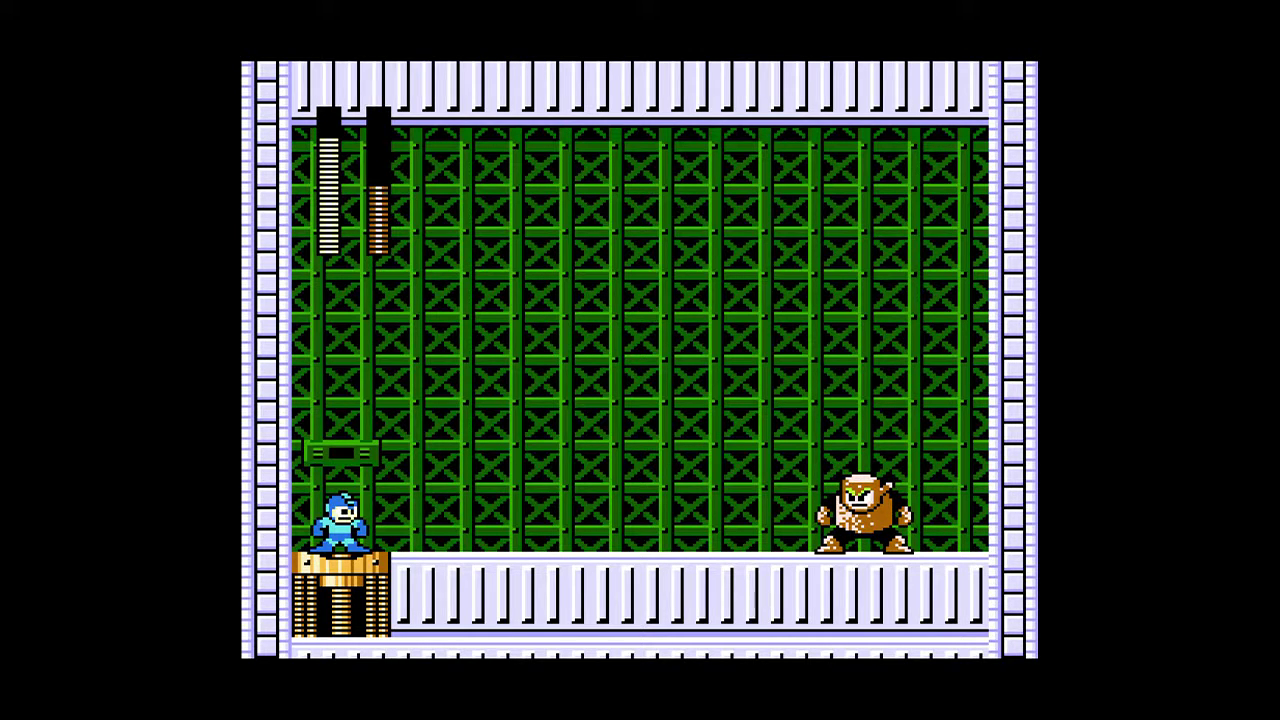
{"action": "key", "text": "Return"}
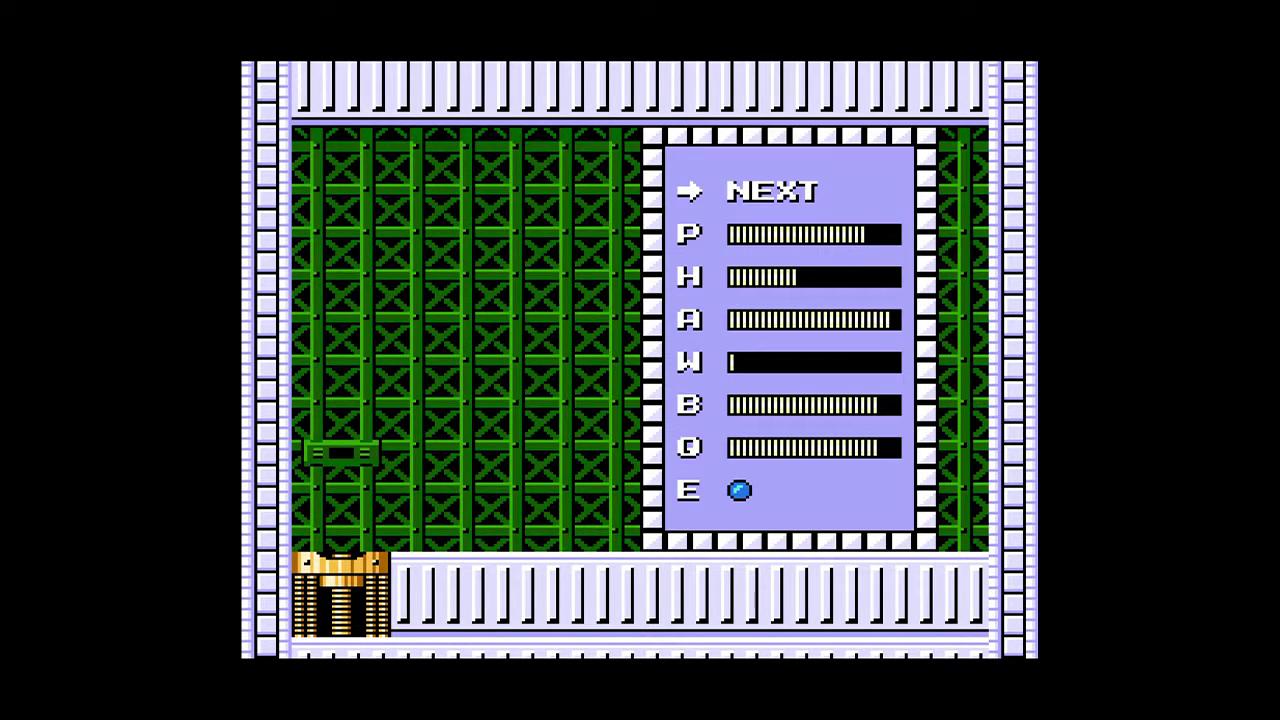
{"action": "key", "text": "Return"}
{"action": "key", "text": "Return"}
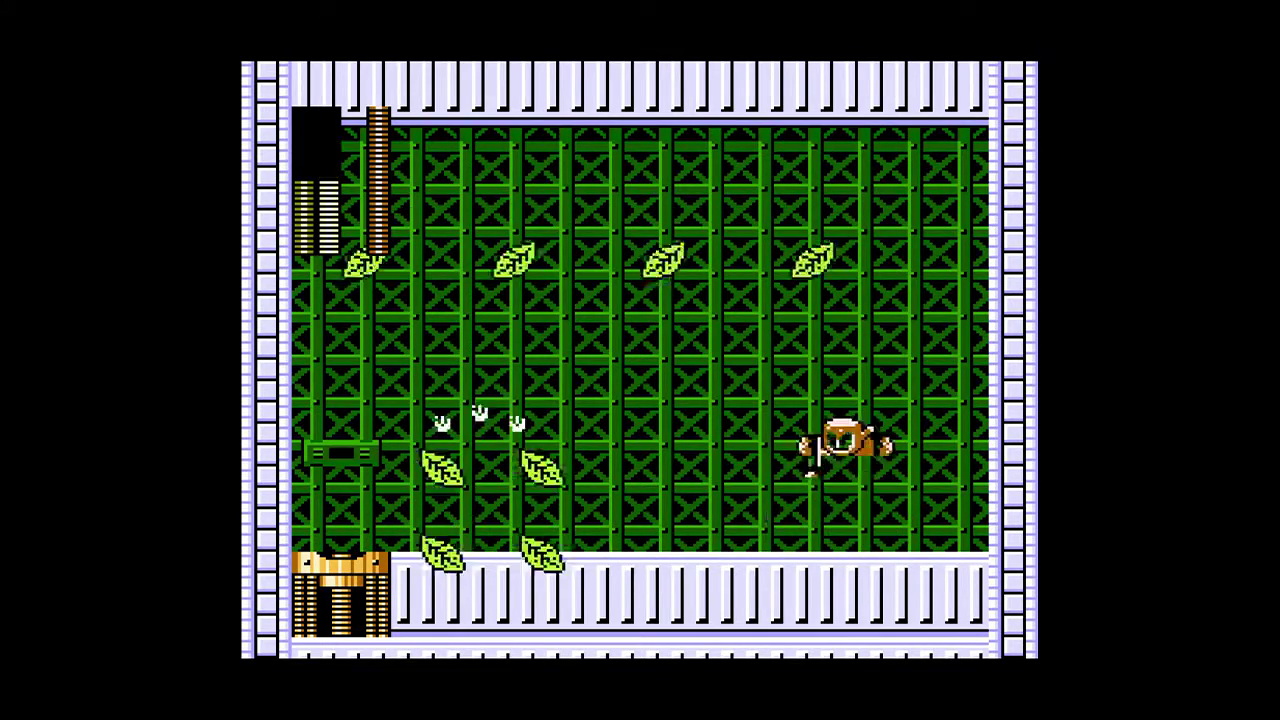
{"action": "key", "text": "Right"}
{"action": "key", "text": "z"}
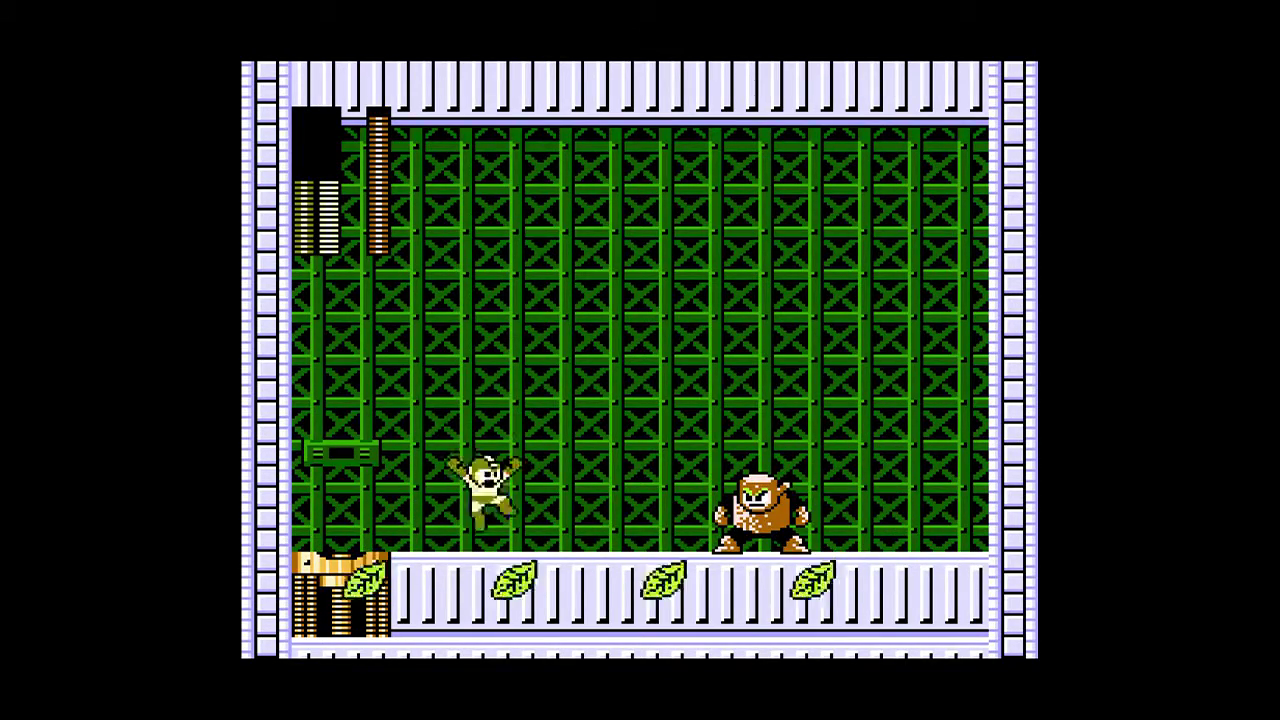
{"action": "key", "text": "Left"}
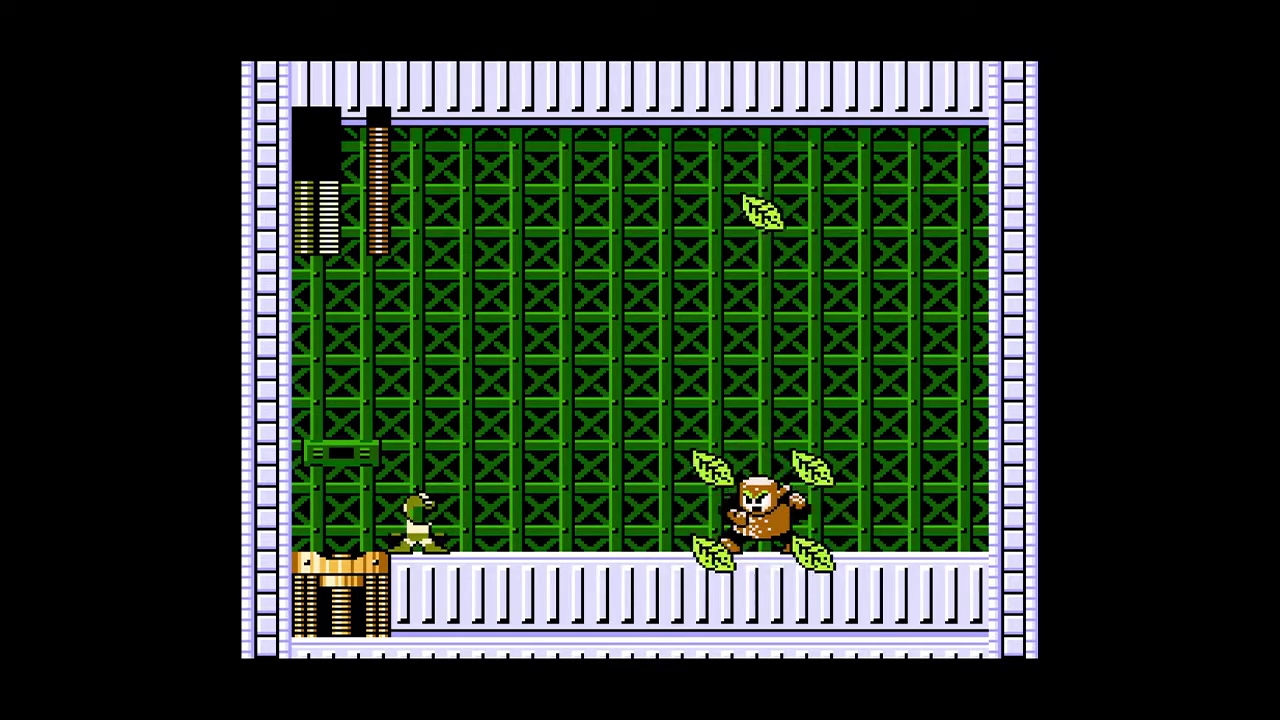
{"action": "key", "text": "Right"}
{"action": "key", "text": "z"}
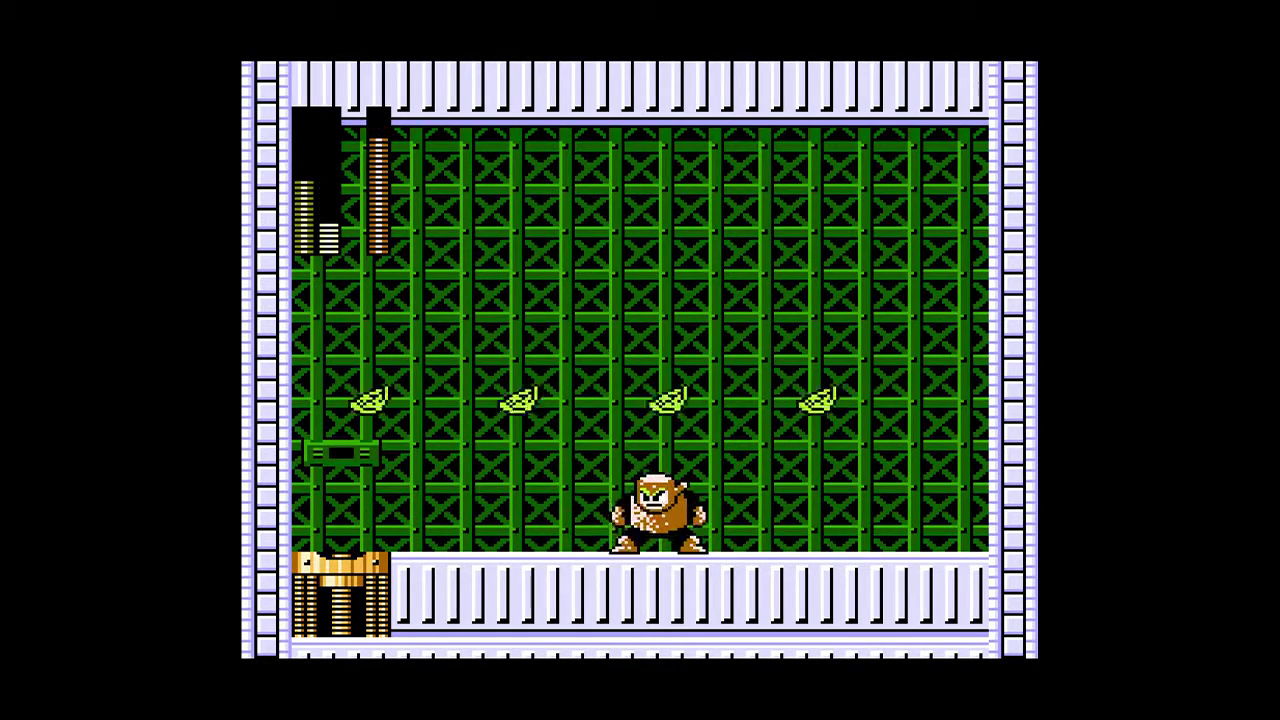
{"action": "key", "text": "z"}
{"action": "key", "text": "Left"}
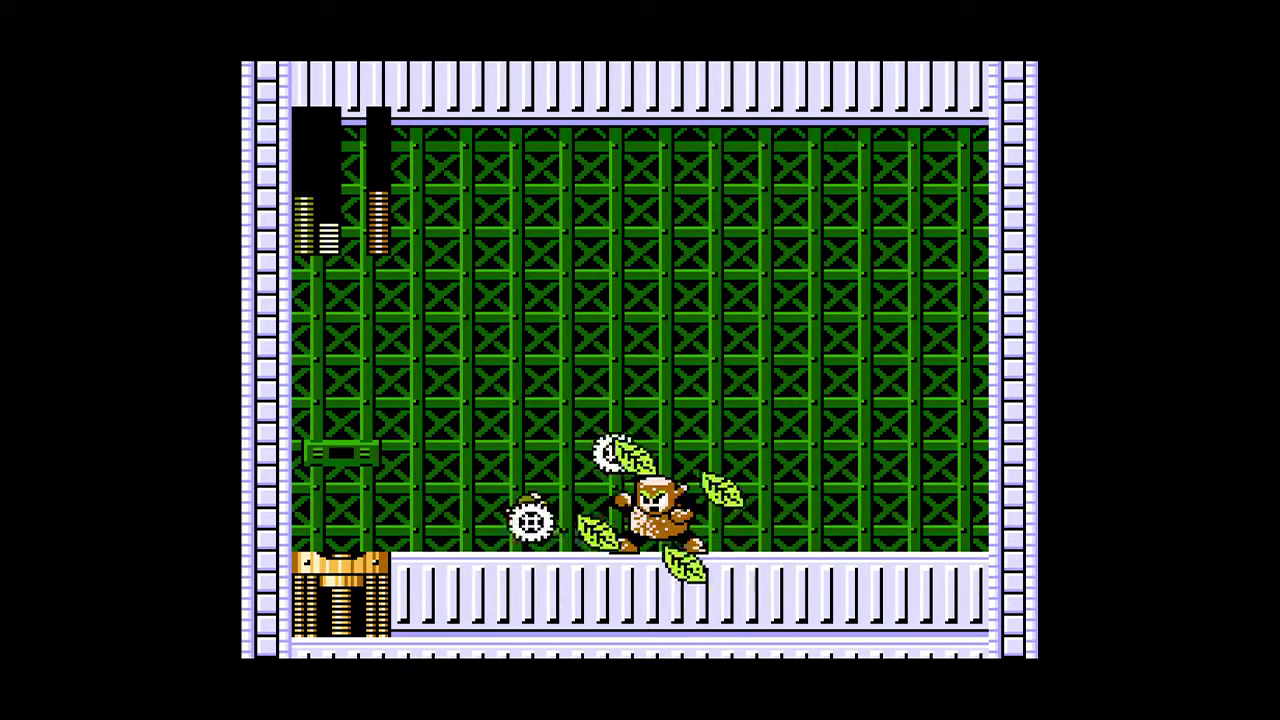
{"action": "key", "text": "Right"}
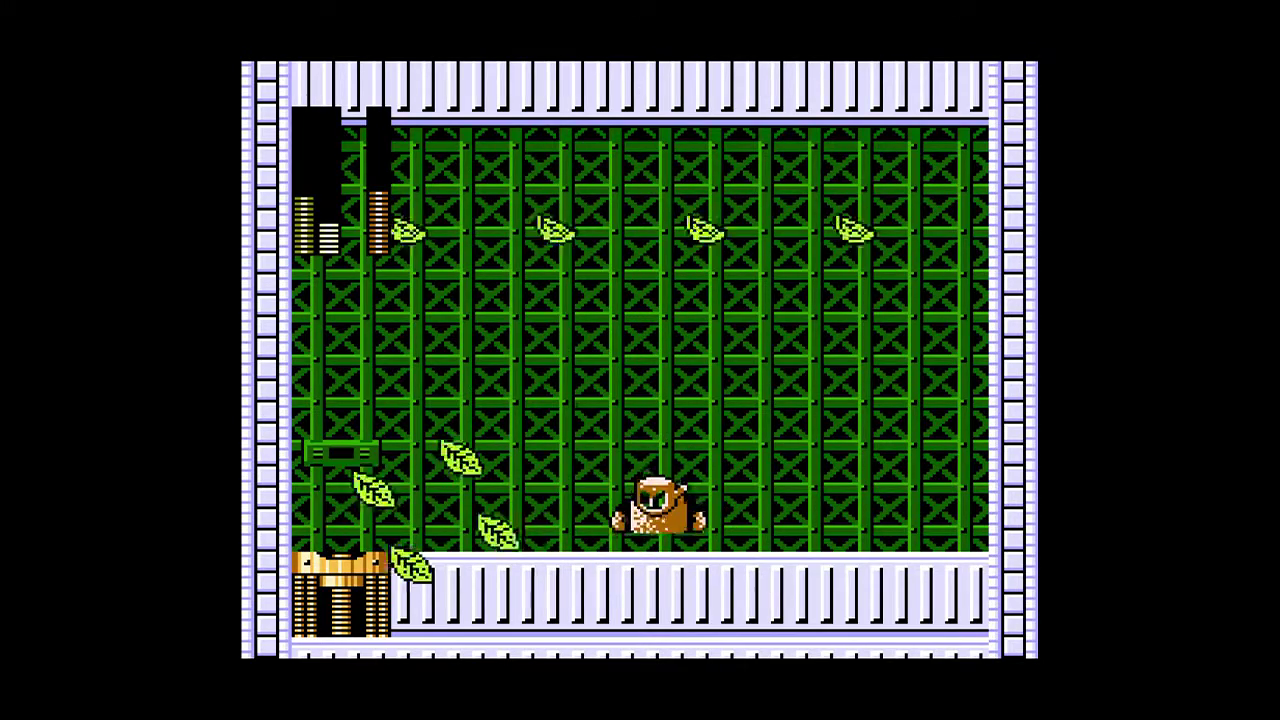
{"action": "key", "text": "z"}
{"action": "key", "text": "Right"}
{"action": "key", "text": "z"}
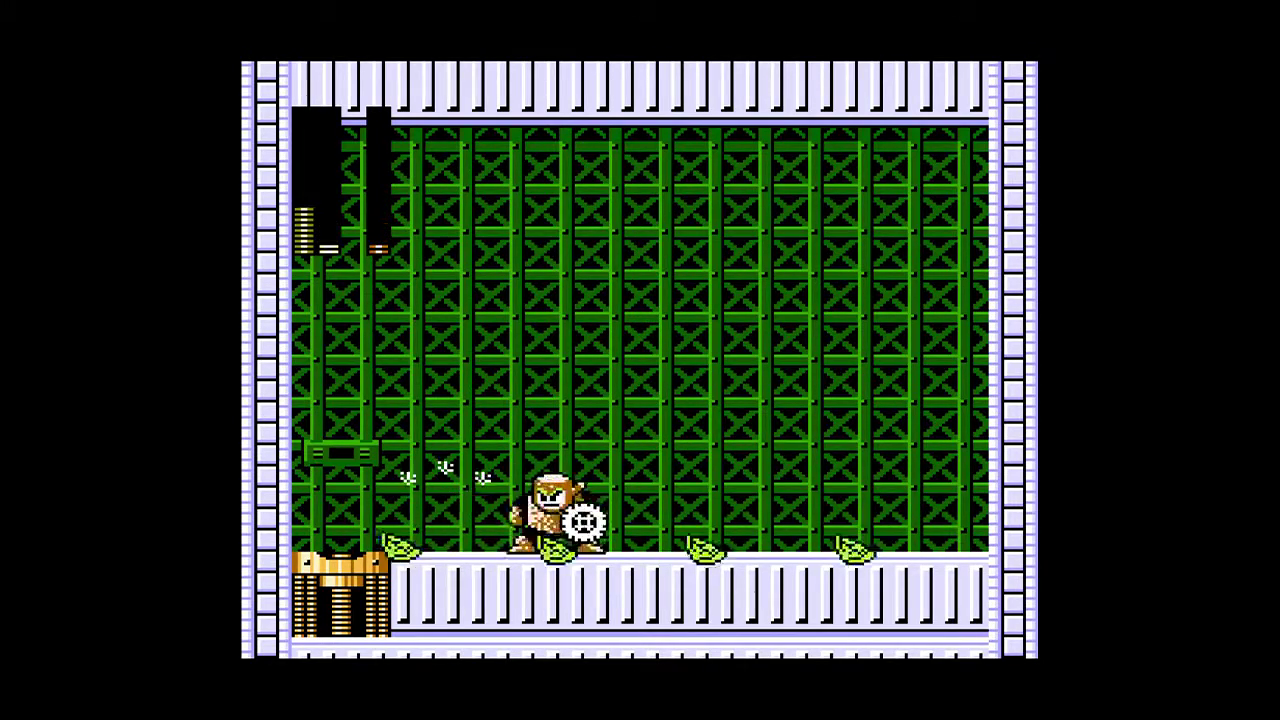
{"action": "key", "text": "z"}
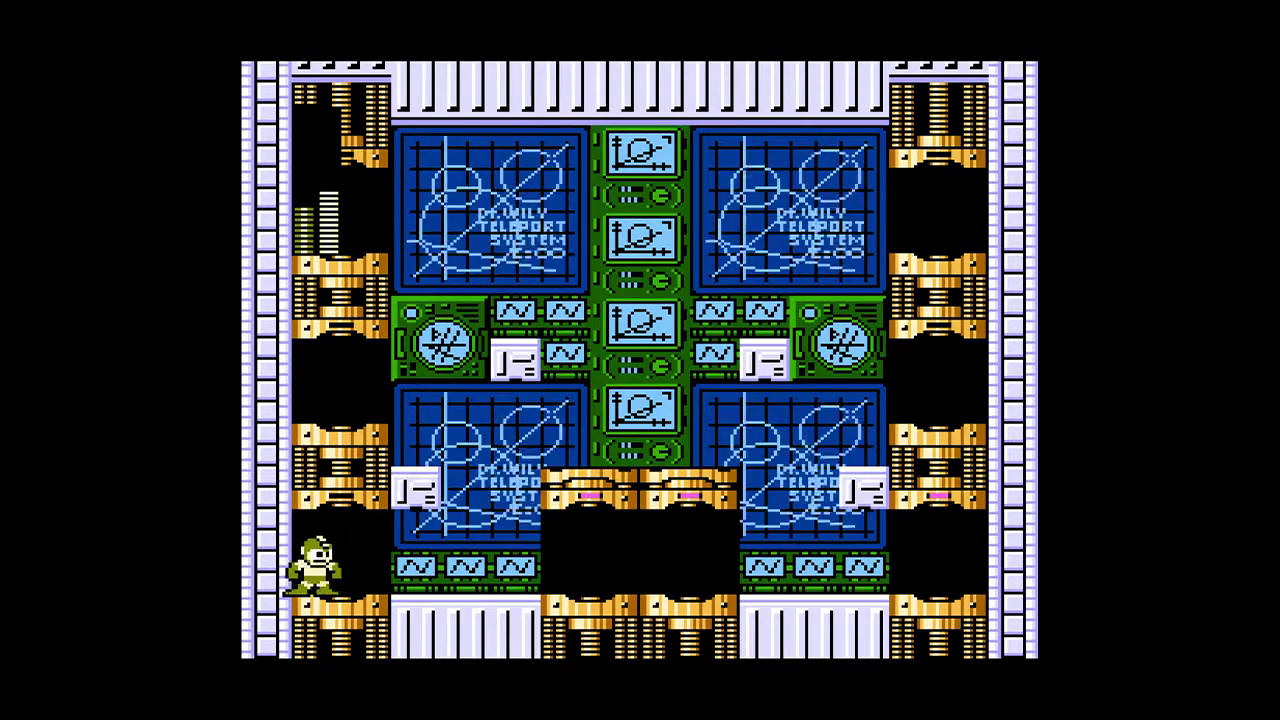
{"action": "key", "text": "Right"}
{"action": "key", "text": "Right"}
{"action": "key", "text": "x"}
{"action": "key", "text": "Right"}
{"action": "key", "text": "x"}
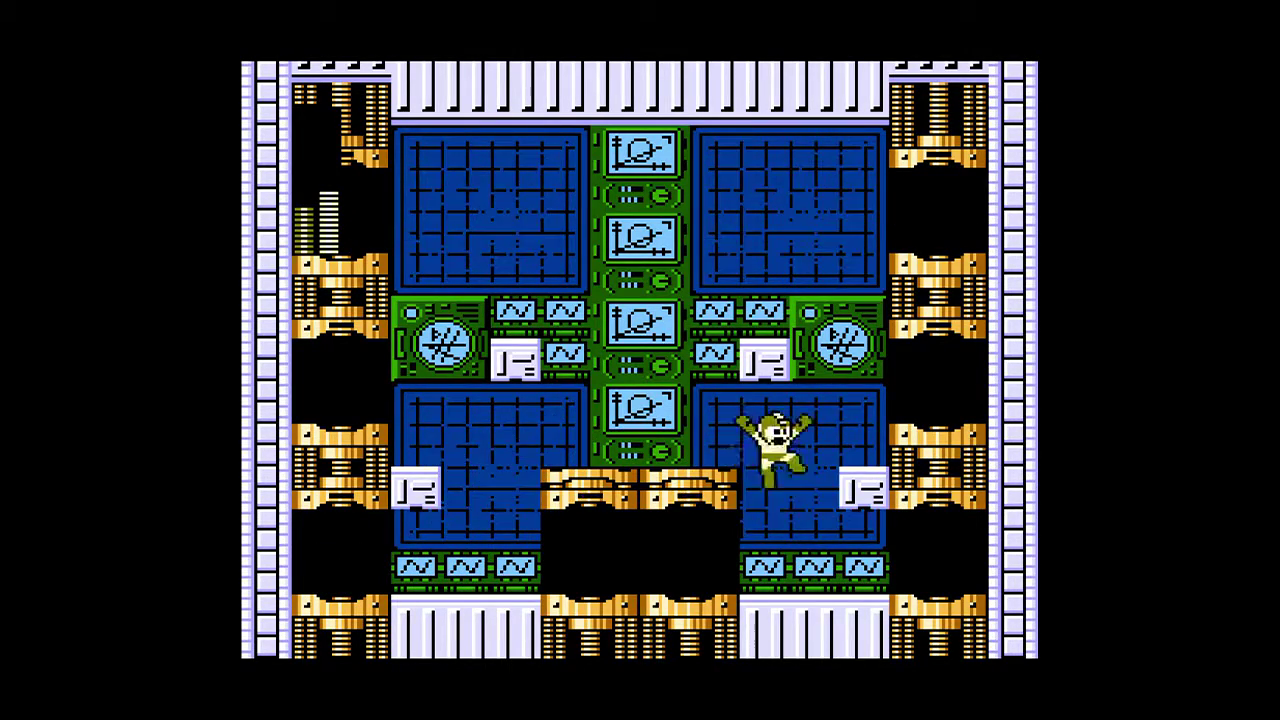
{"action": "key", "text": "Right"}
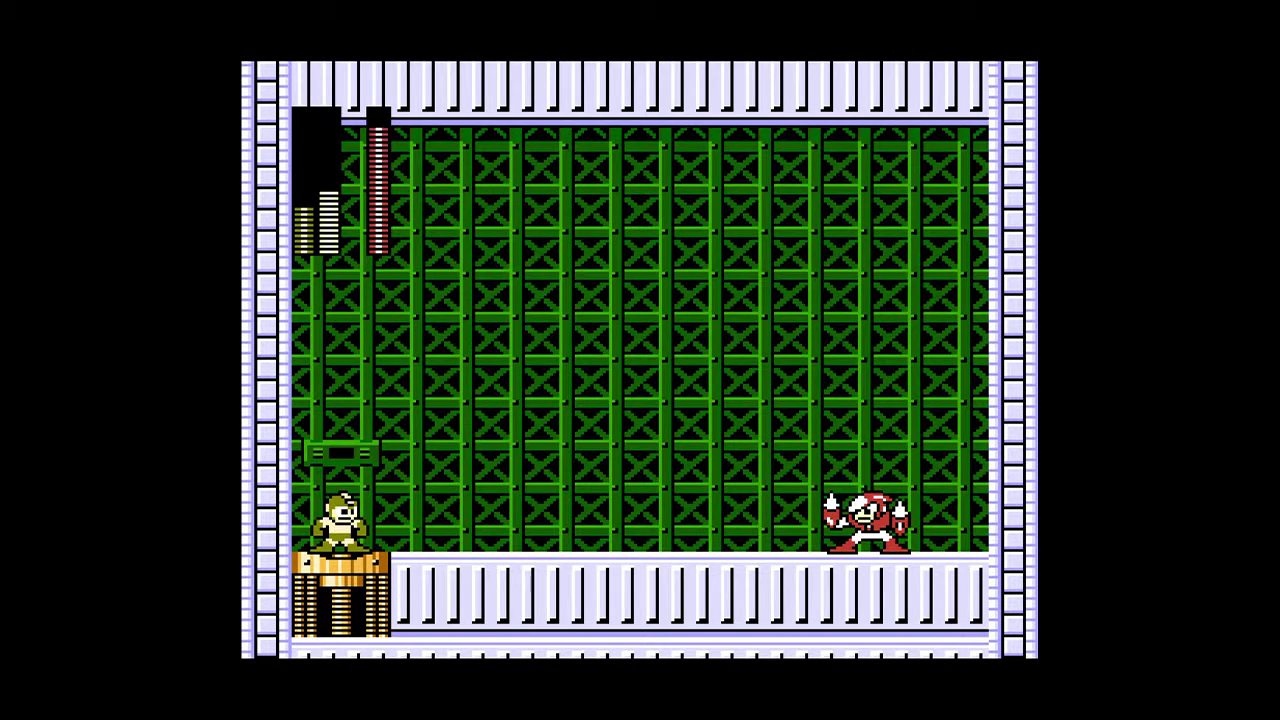
{"action": "key", "text": "Return"}
{"action": "key", "text": "Return"}
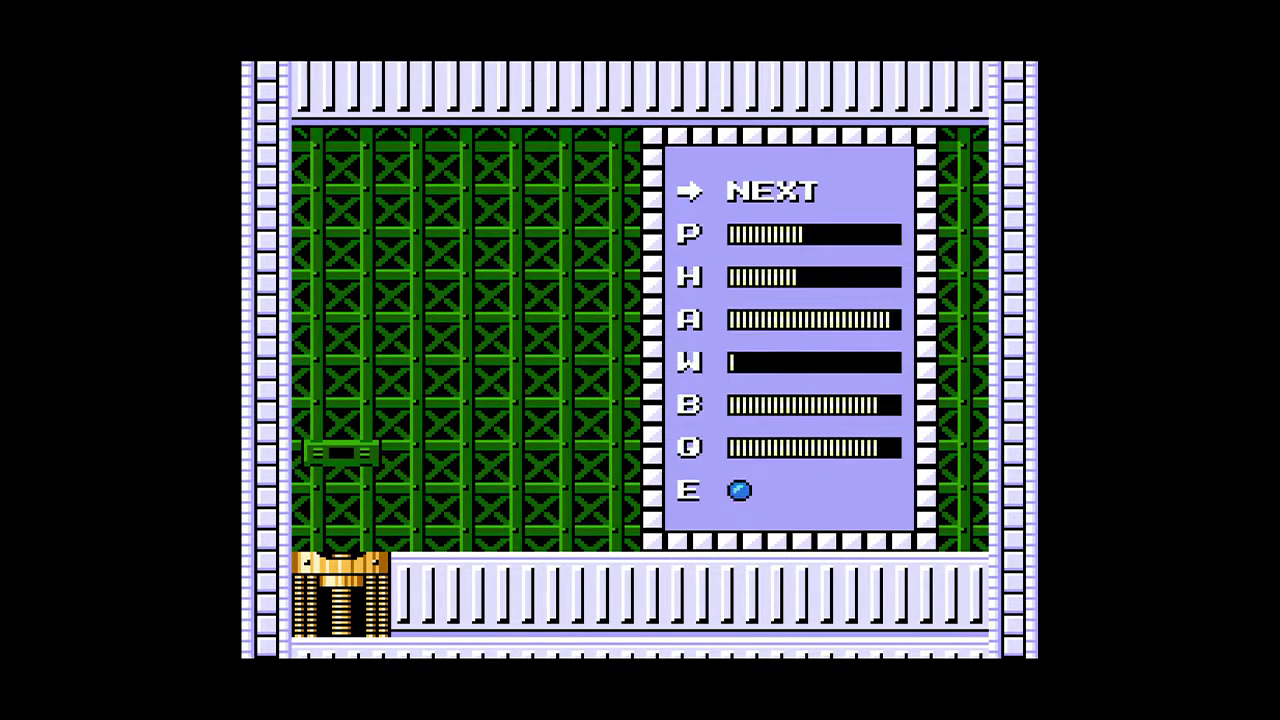
{"action": "key", "text": "Down"}
{"action": "key", "text": "Down"}
{"action": "key", "text": "Return"}
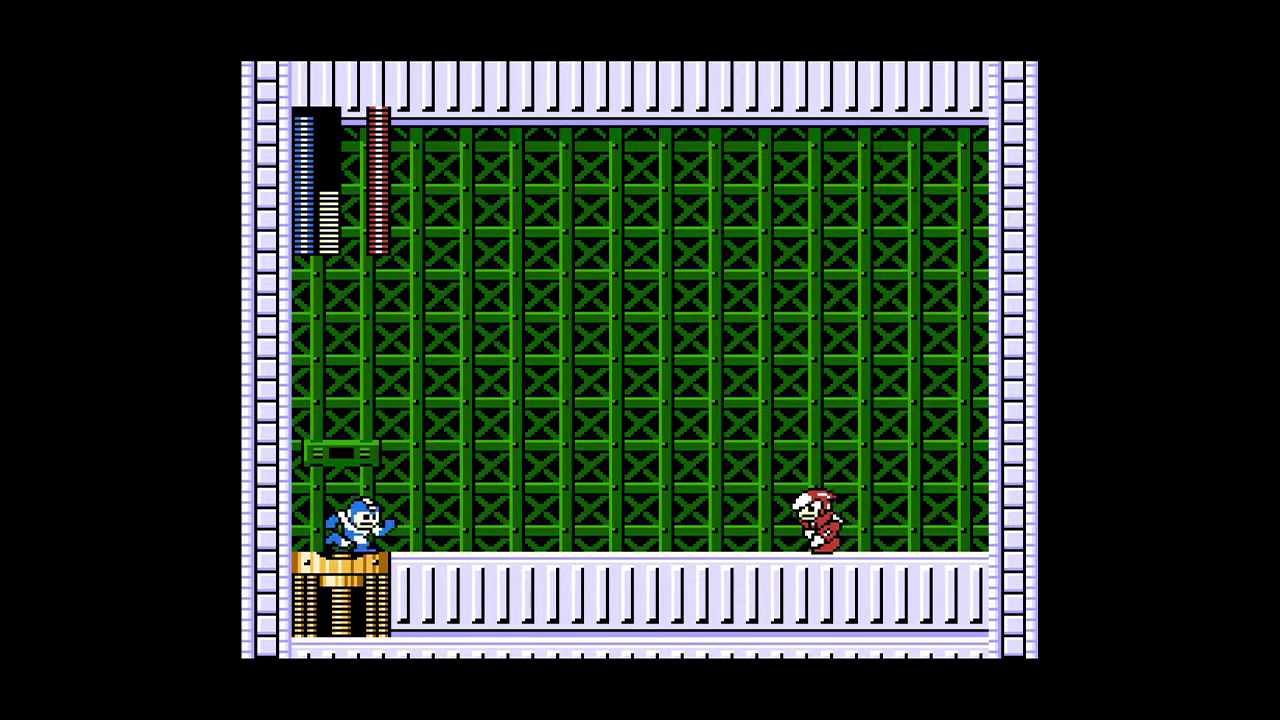
{"action": "key", "text": "z"}
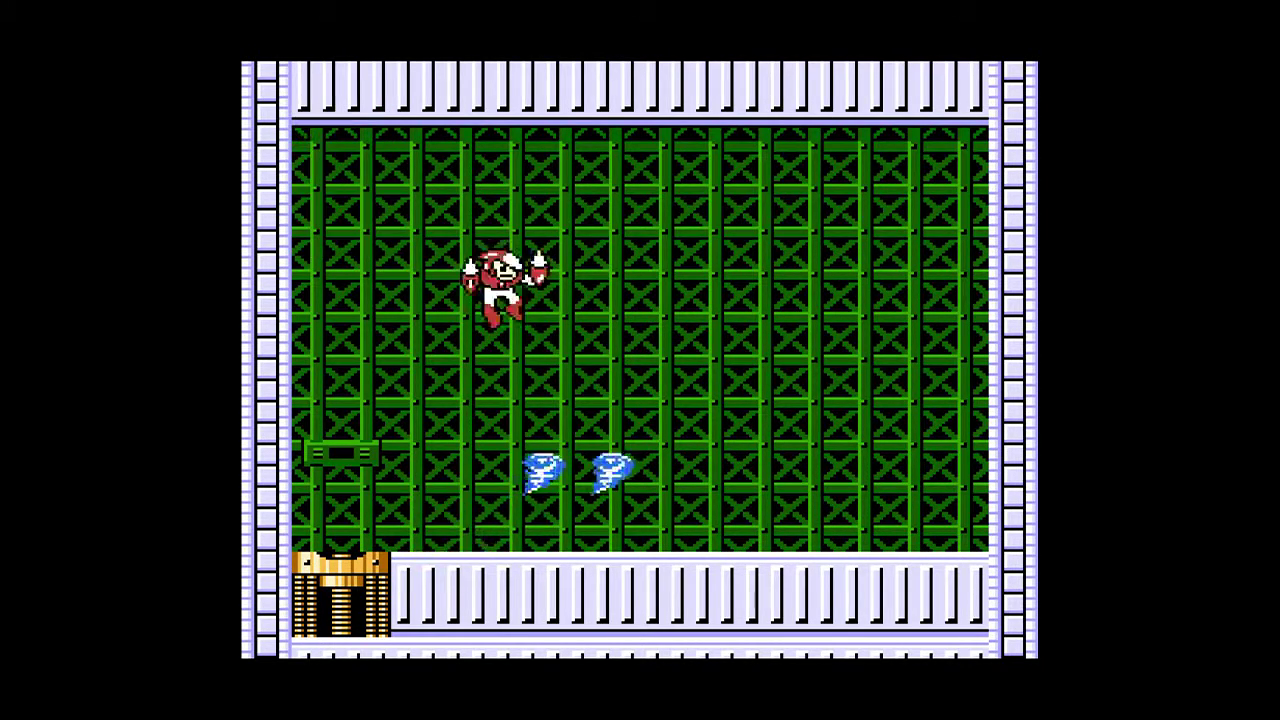
{"action": "key", "text": "Right"}
{"action": "key", "text": "z"}
{"action": "key", "text": "z"}
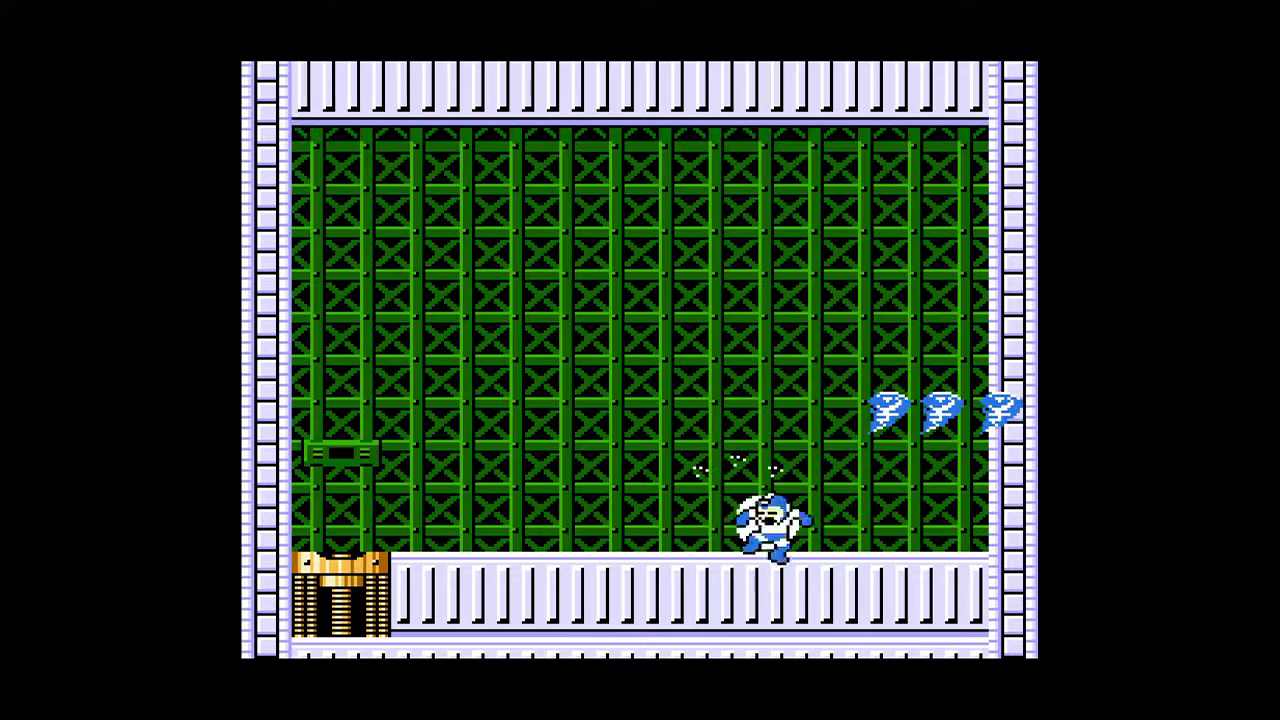
{"action": "key", "text": "Left"}
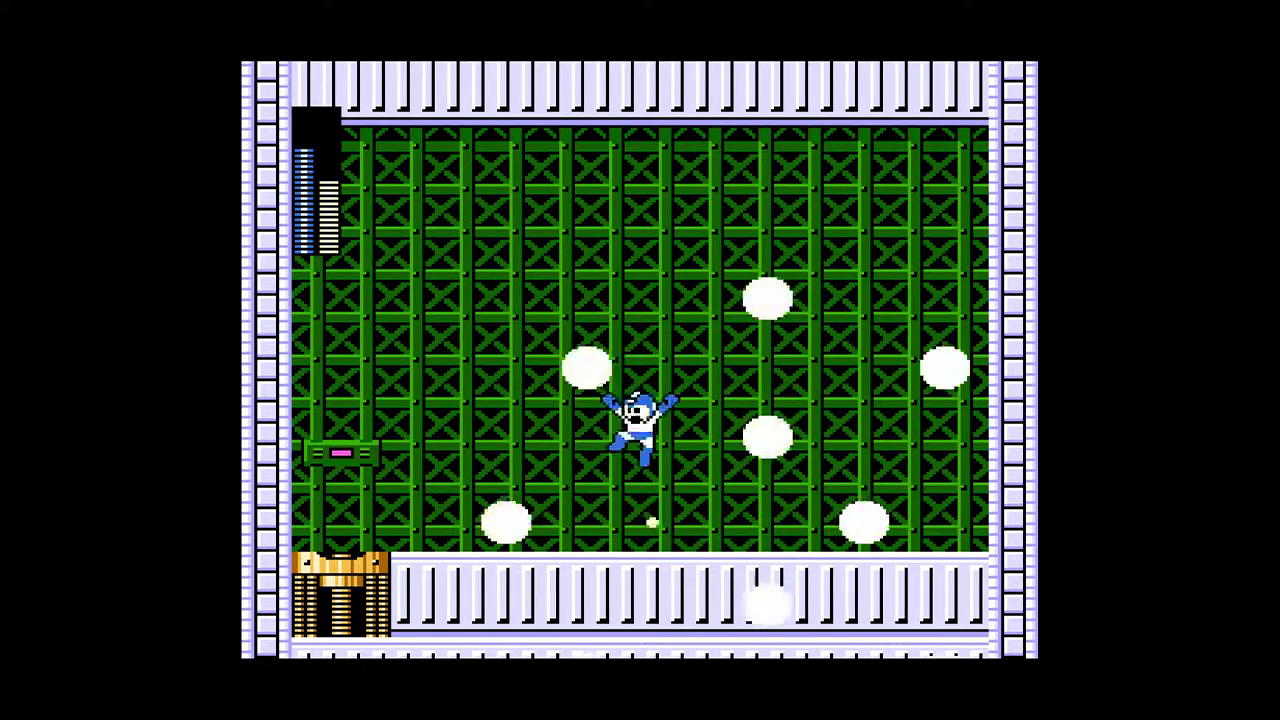
{"action": "key", "text": "z"}
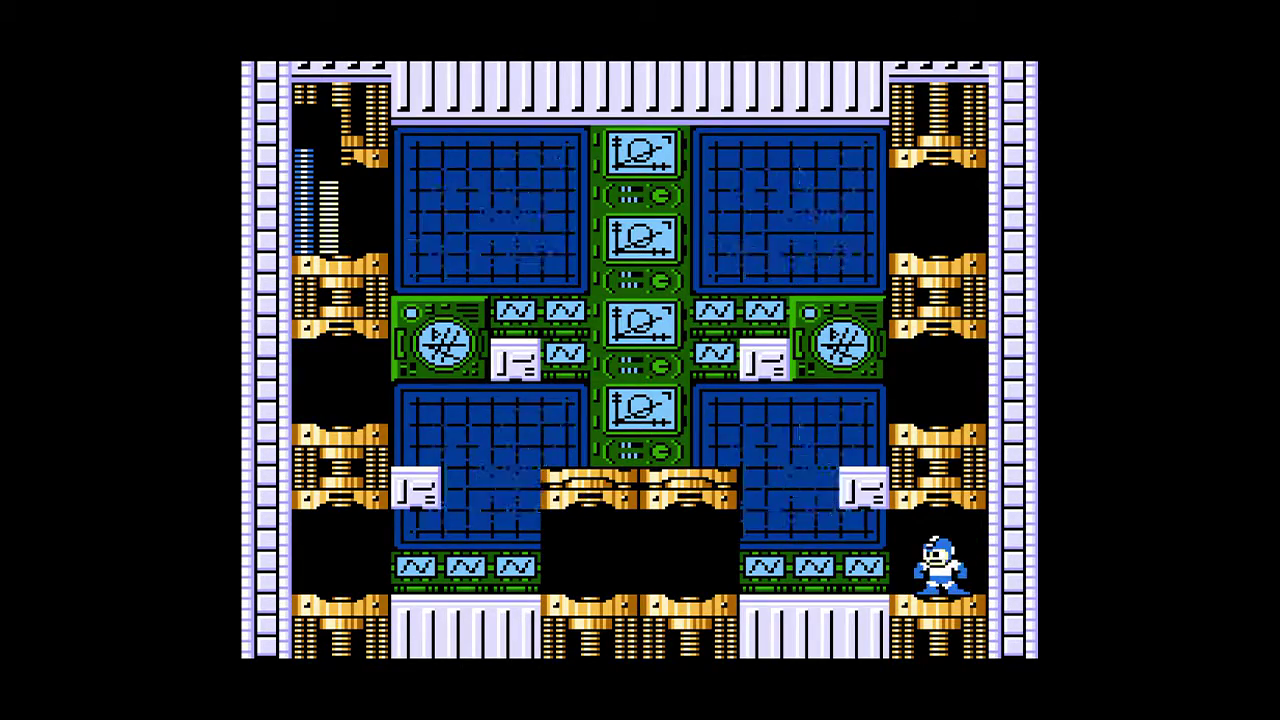
{"action": "key", "text": "Left"}
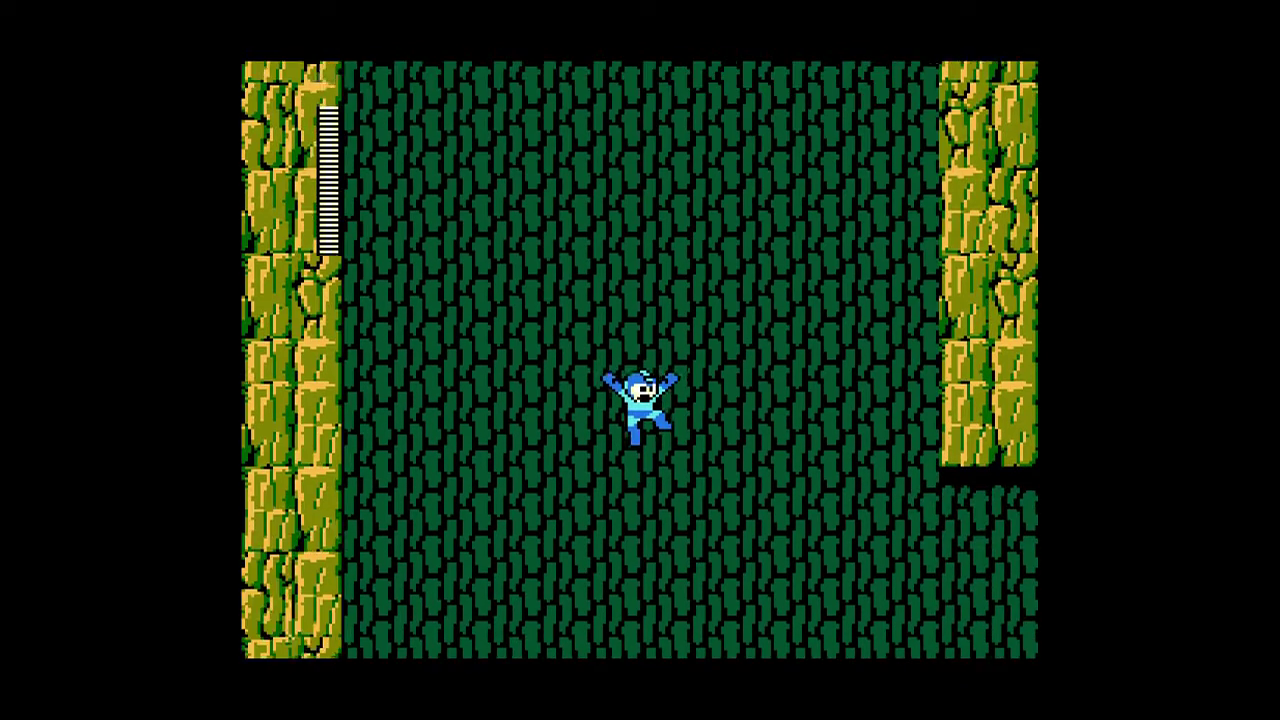
{"action": "key", "text": "Escape"}
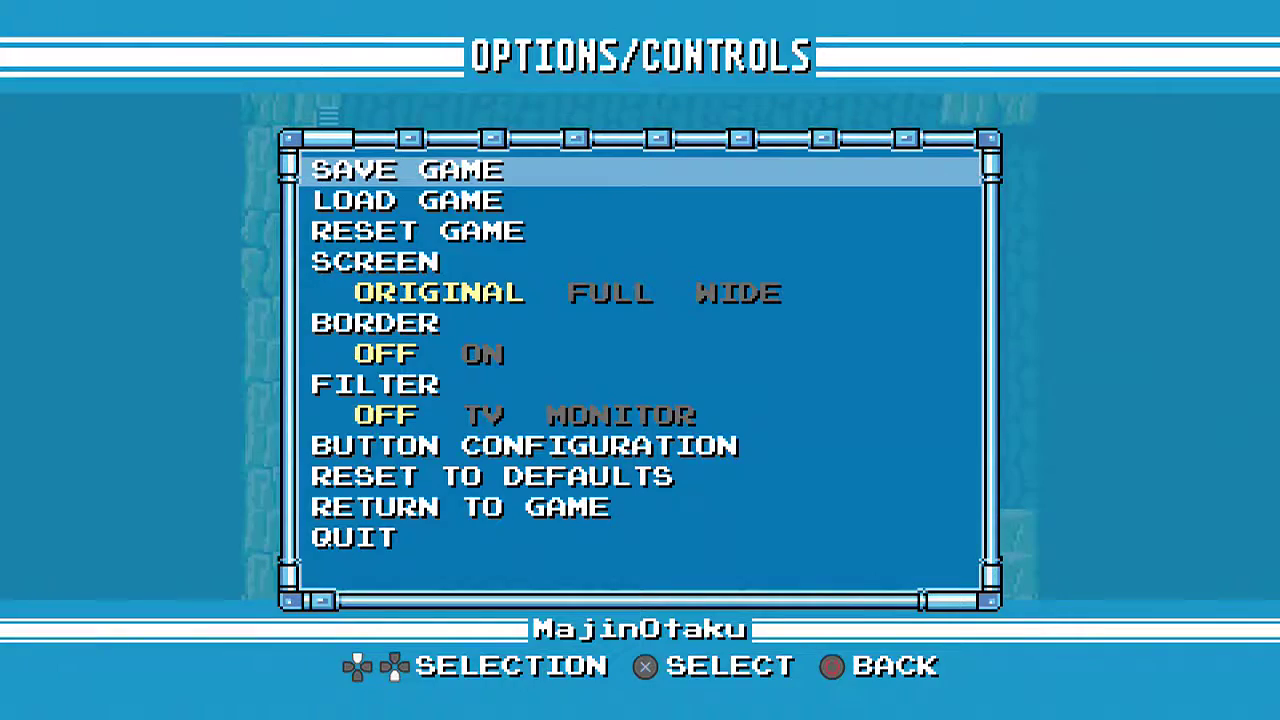
{"action": "key", "text": "Return"}
{"action": "key", "text": "Return"}
{"action": "key", "text": "Return"}
{"action": "key", "text": "Return"}
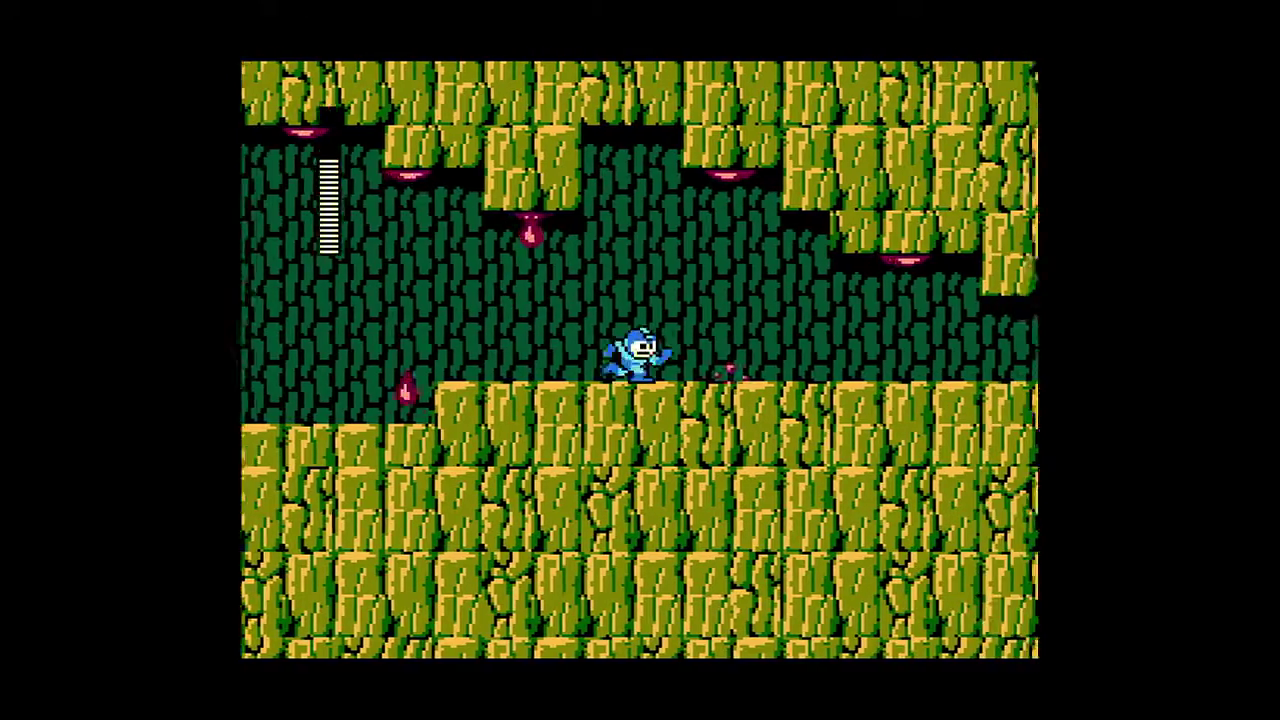
{"action": "key", "text": "Escape"}
{"action": "key", "text": "Return"}
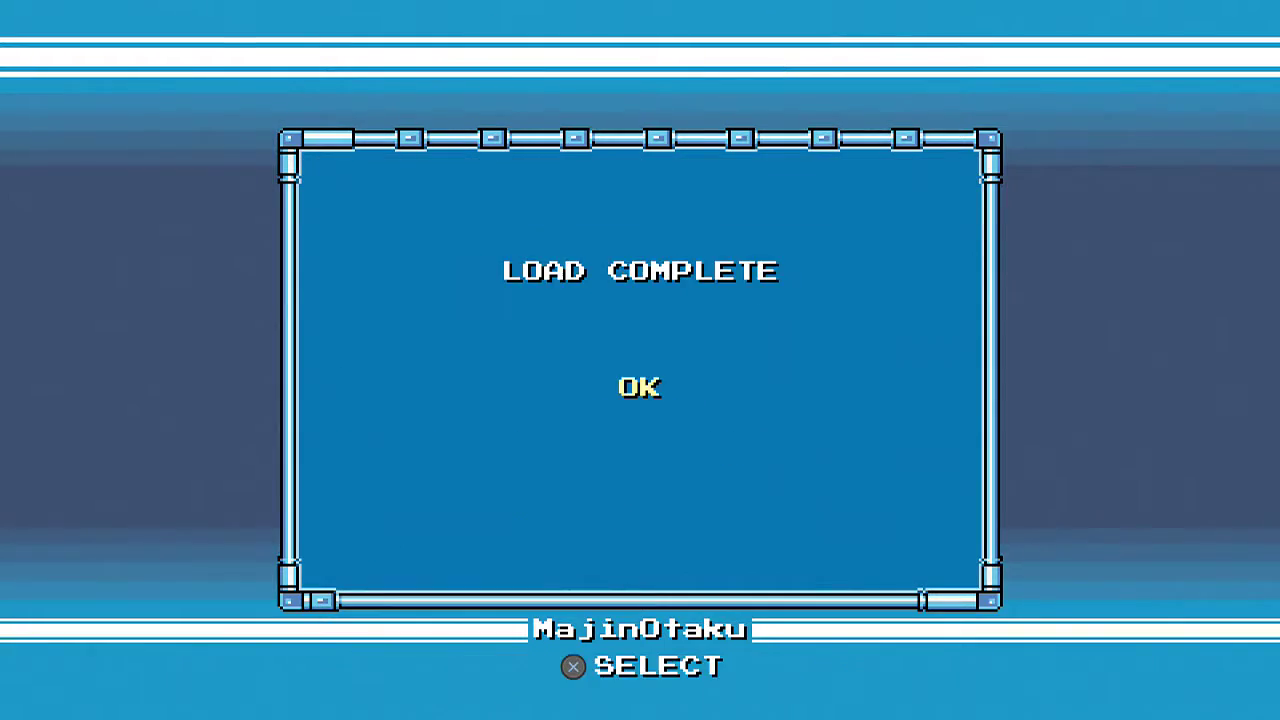
{"action": "key", "text": "Return"}
{"action": "key", "text": "Return"}
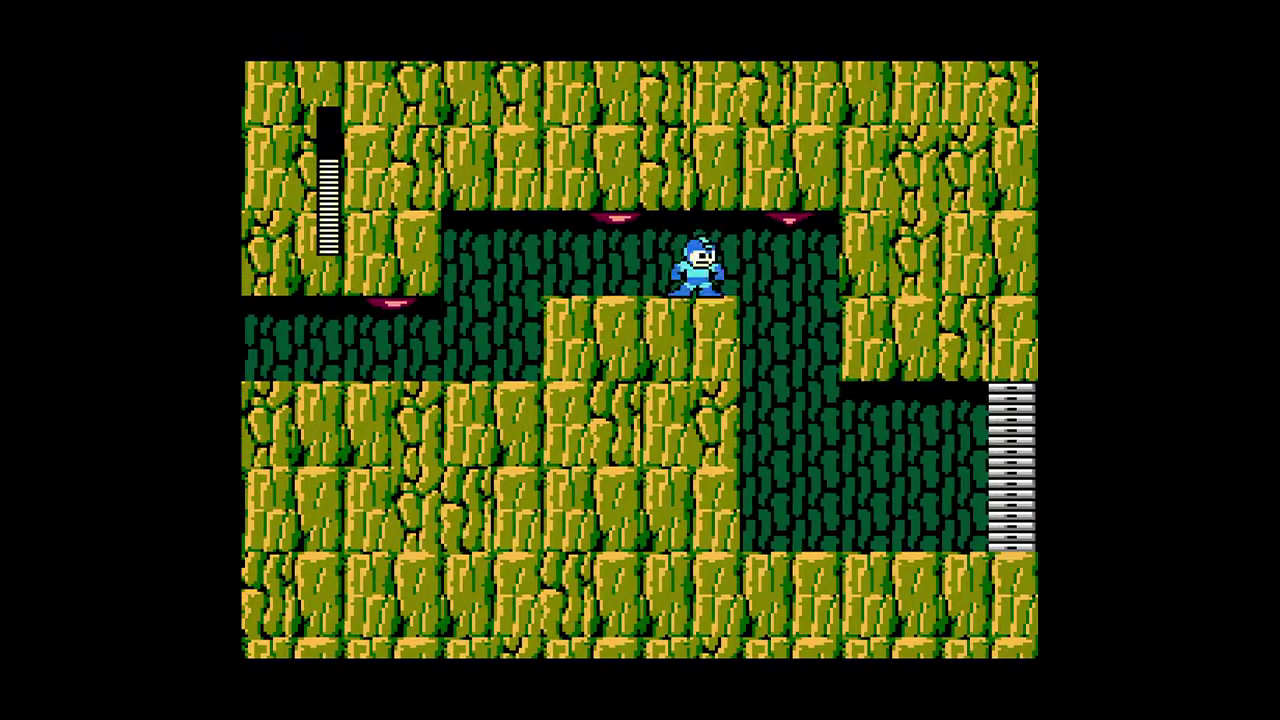
{"action": "key", "text": "Escape"}
{"action": "key", "text": "Down"}
{"action": "key", "text": "Return"}
{"action": "key", "text": "Return"}
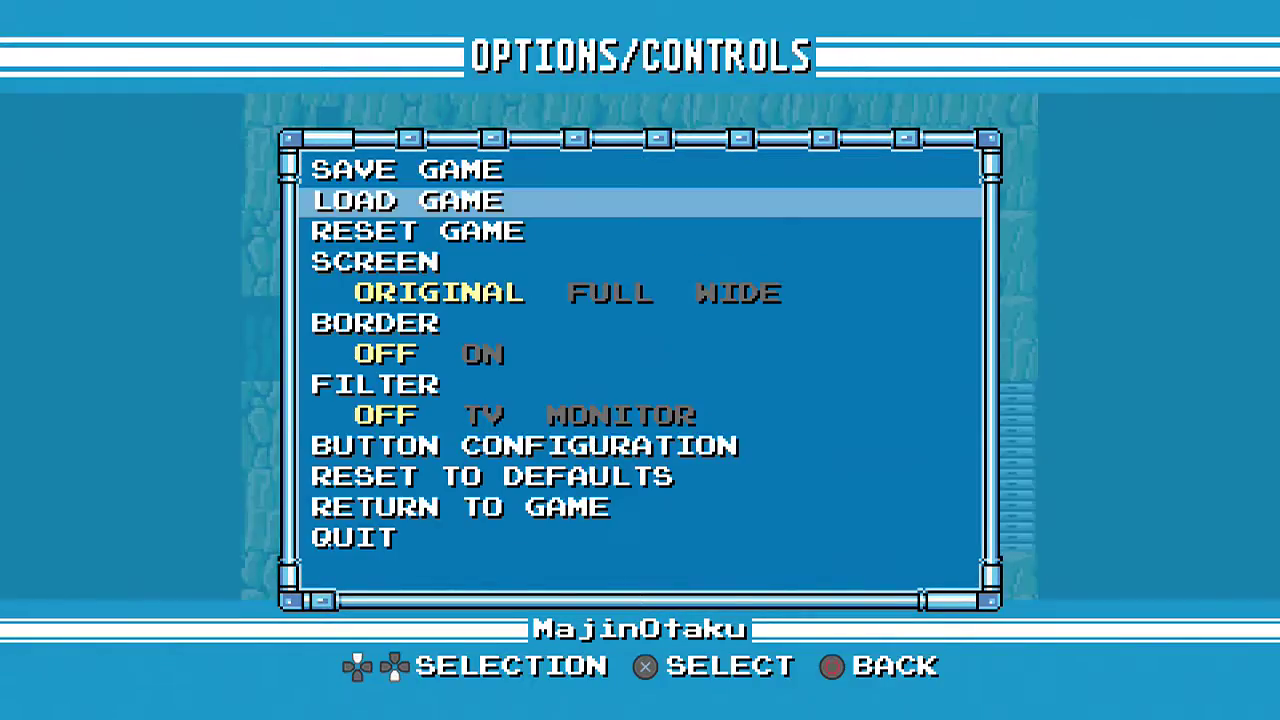
{"action": "key", "text": "Up"}
{"action": "key", "text": "Return"}
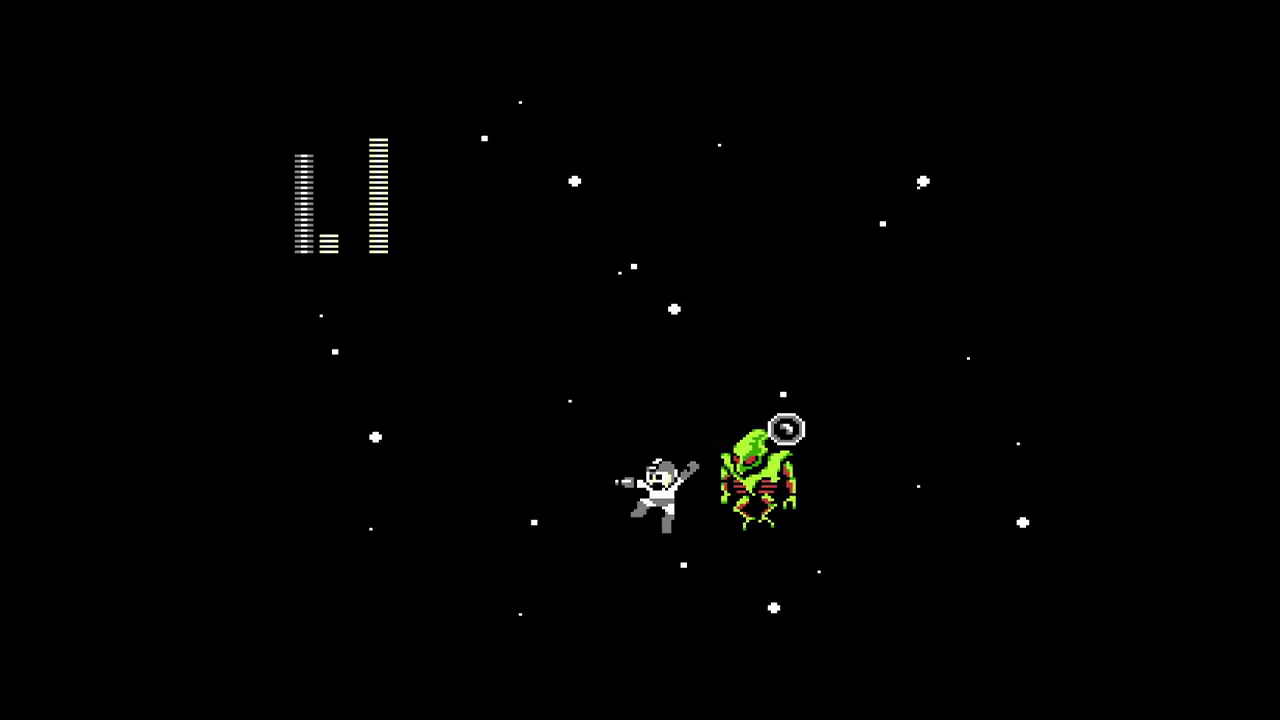
{"action": "key", "text": "Escape"}
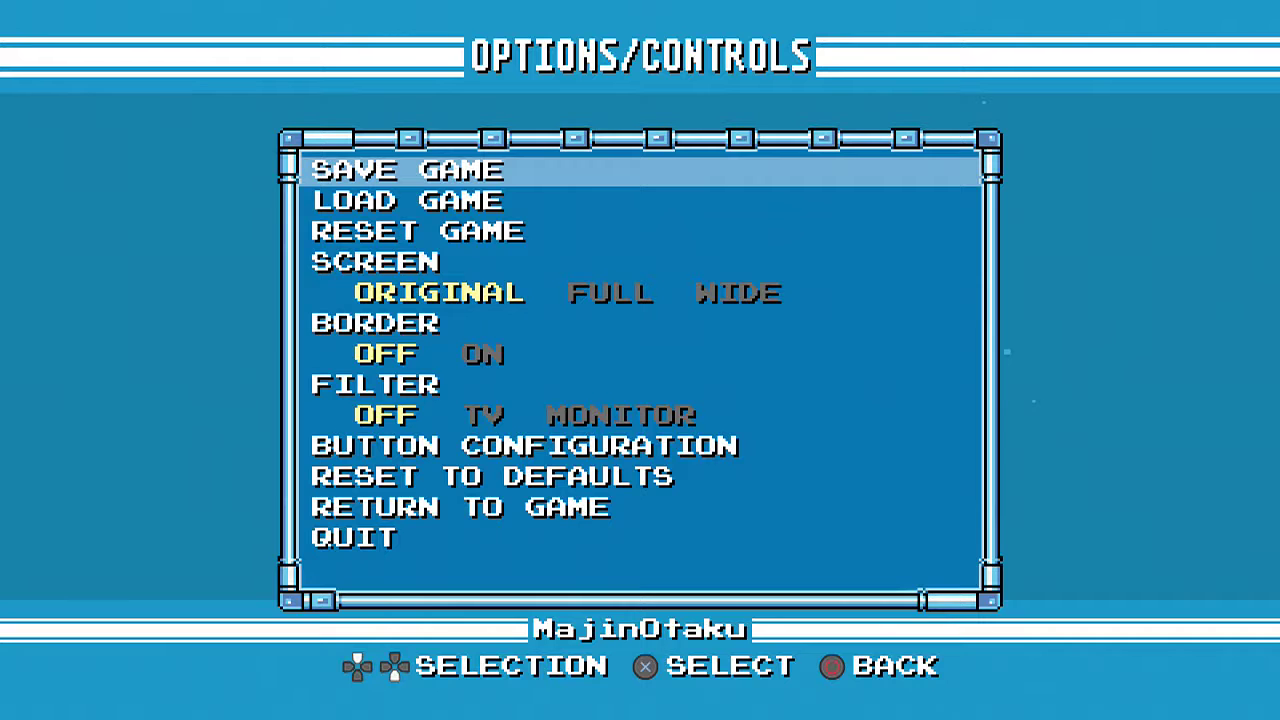
{"action": "key", "text": "Return"}
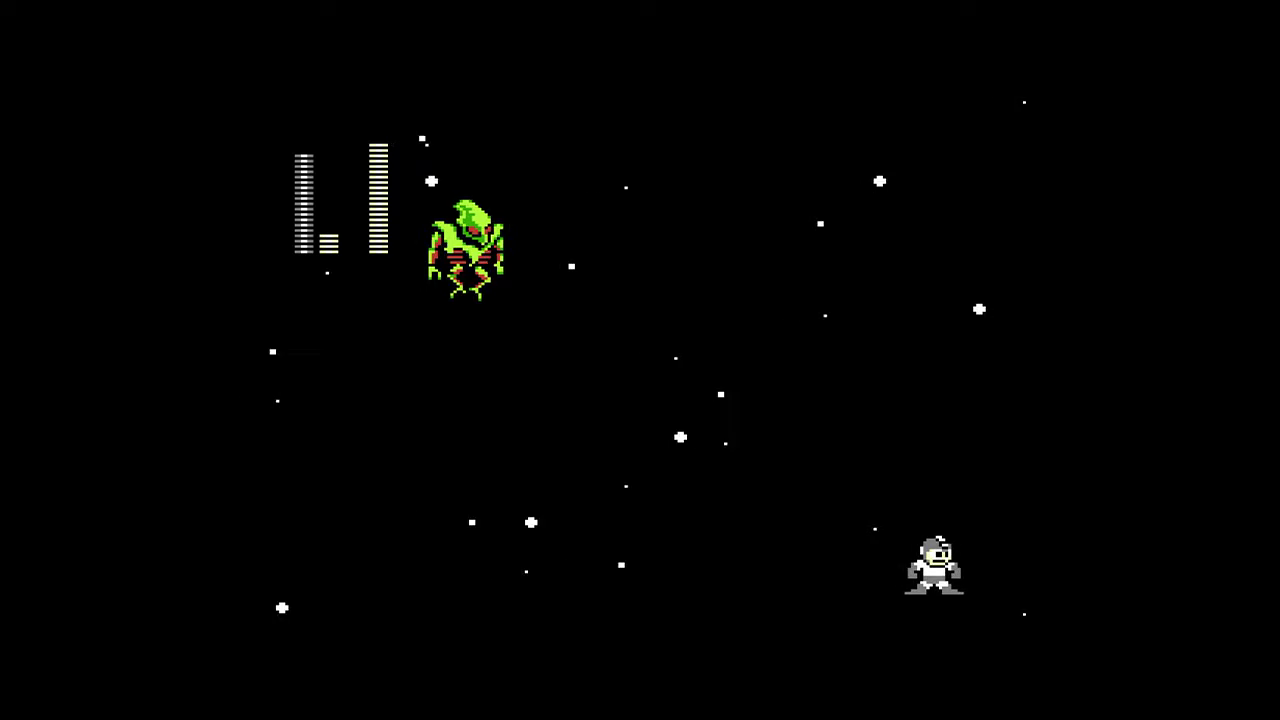
{"action": "key", "text": "z"}
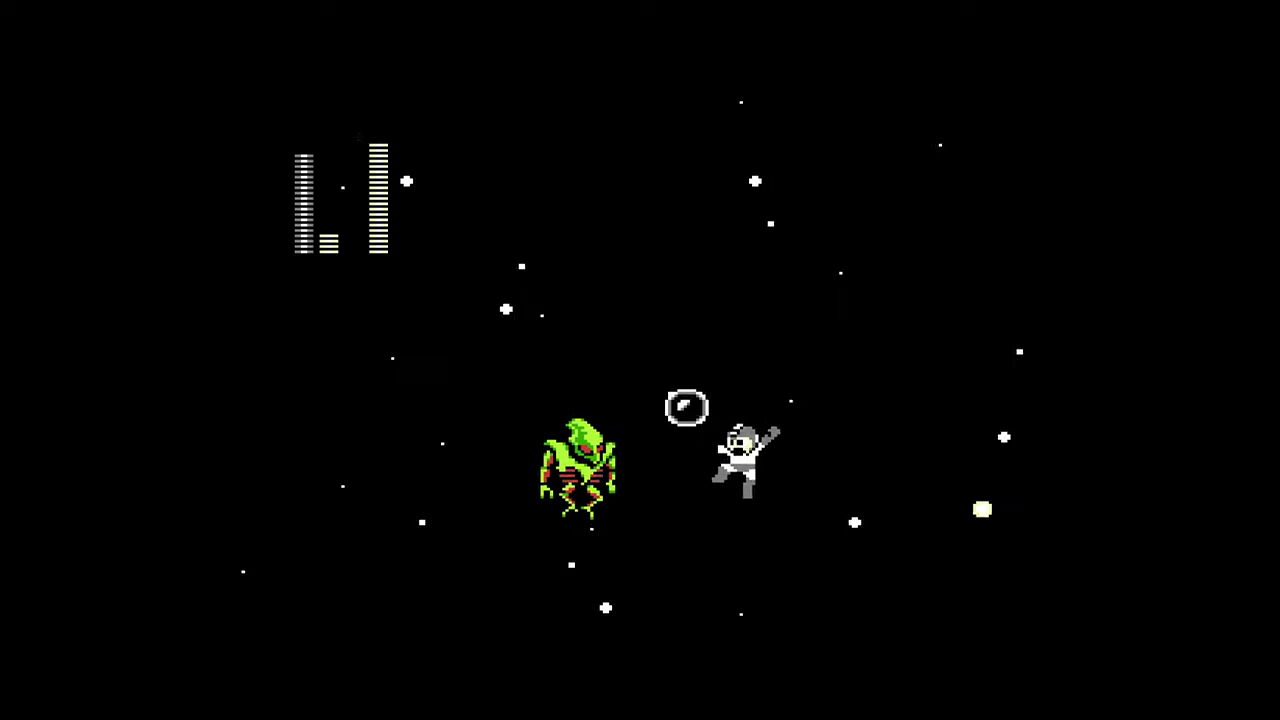
{"action": "key", "text": "x"}
{"action": "key", "text": "z"}
{"action": "key", "text": "Left"}
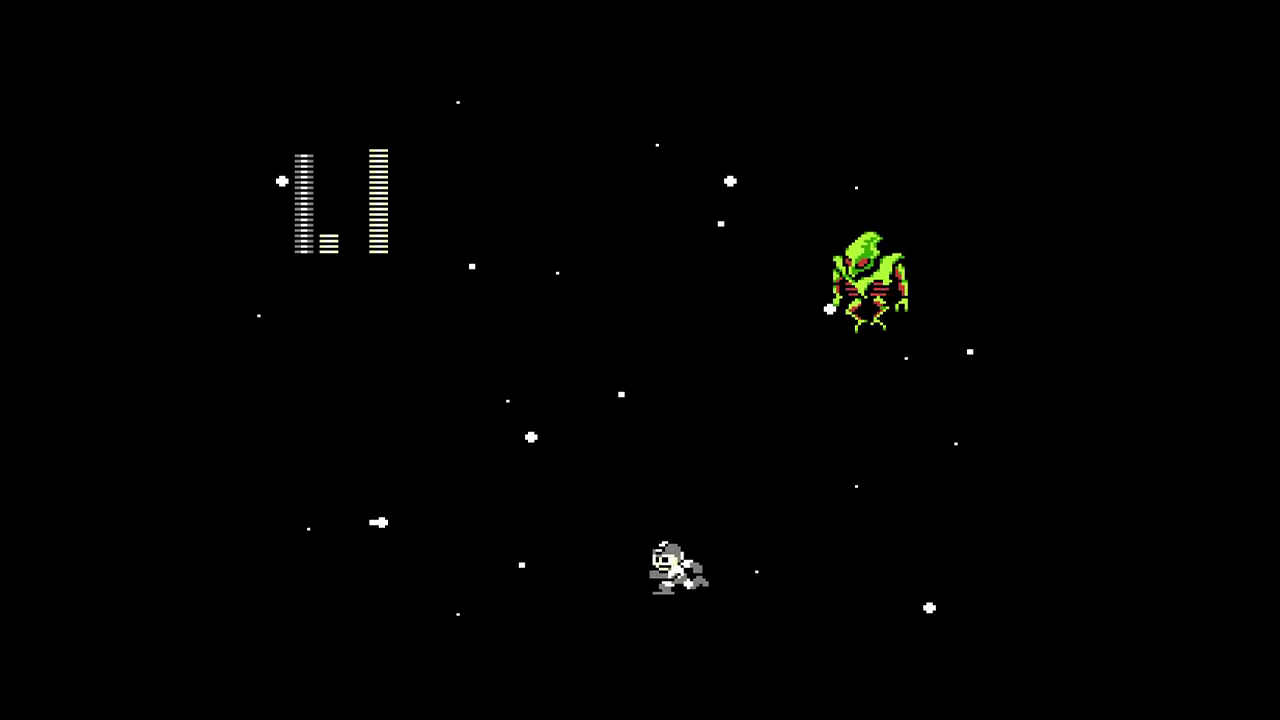
{"action": "key", "text": "z"}
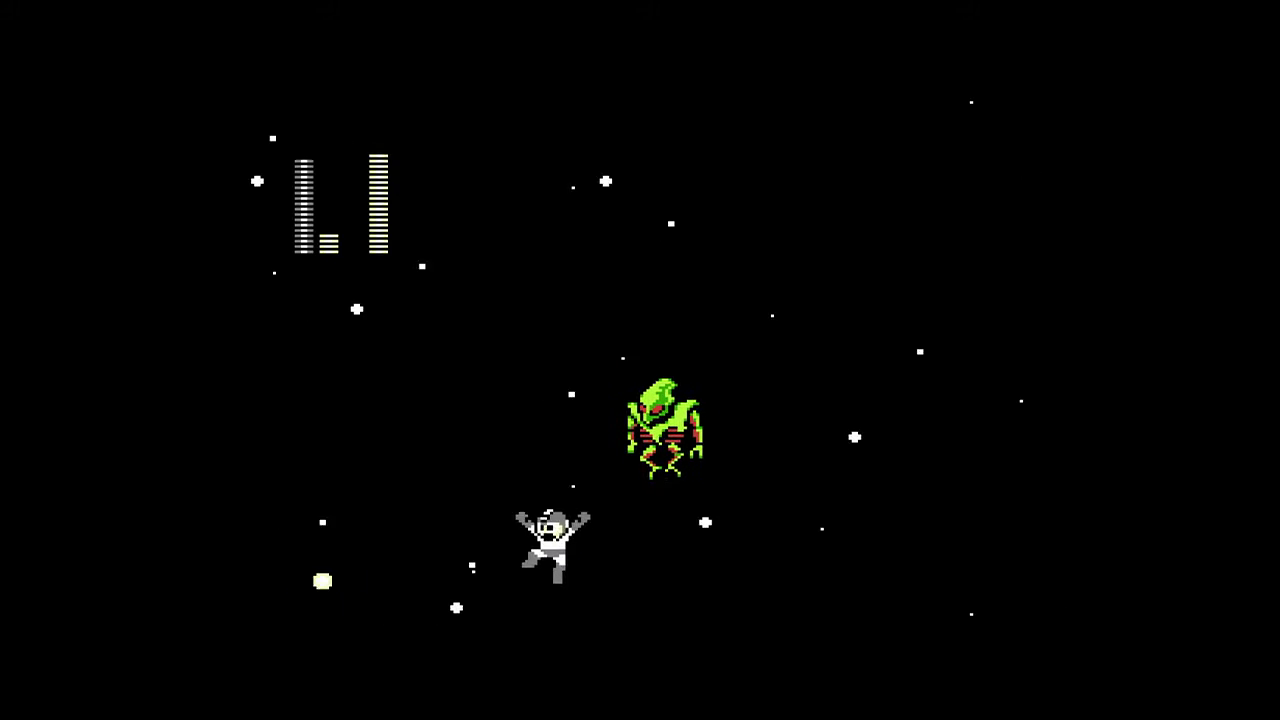
{"action": "key", "text": "Right"}
{"action": "key", "text": "z"}
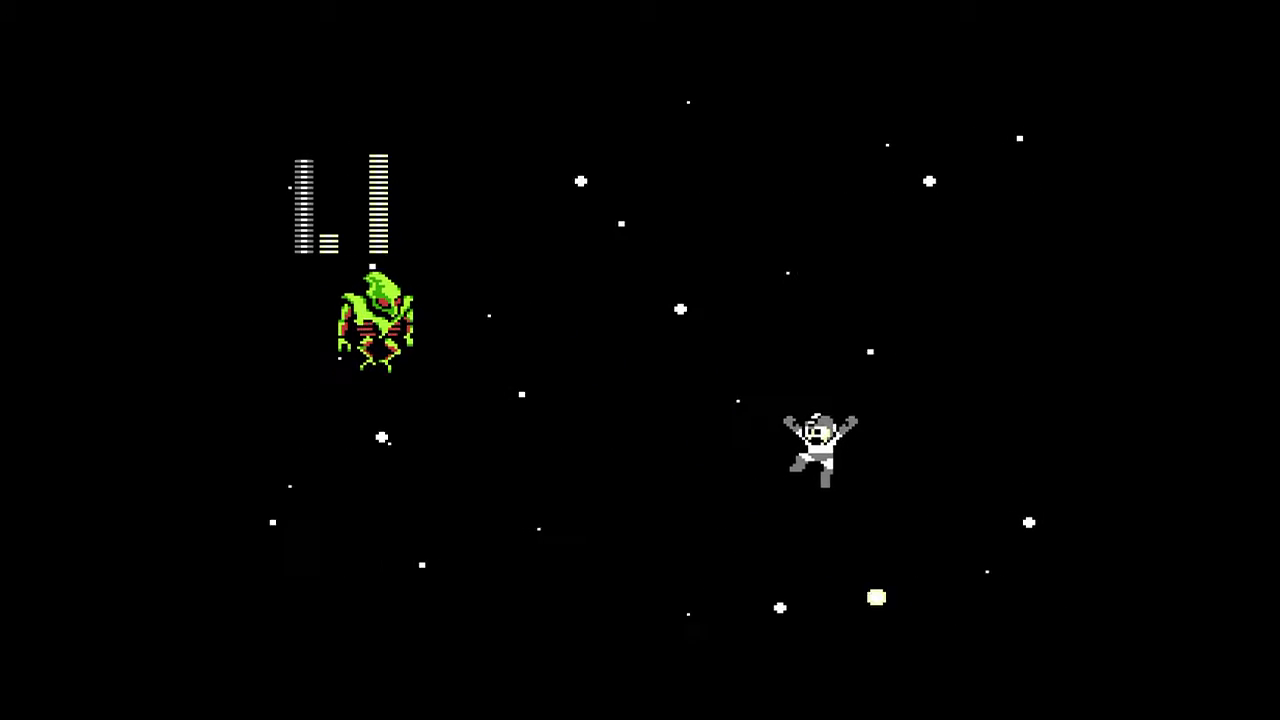
{"action": "key", "text": "Left"}
{"action": "key", "text": "z"}
{"action": "key", "text": "z"}
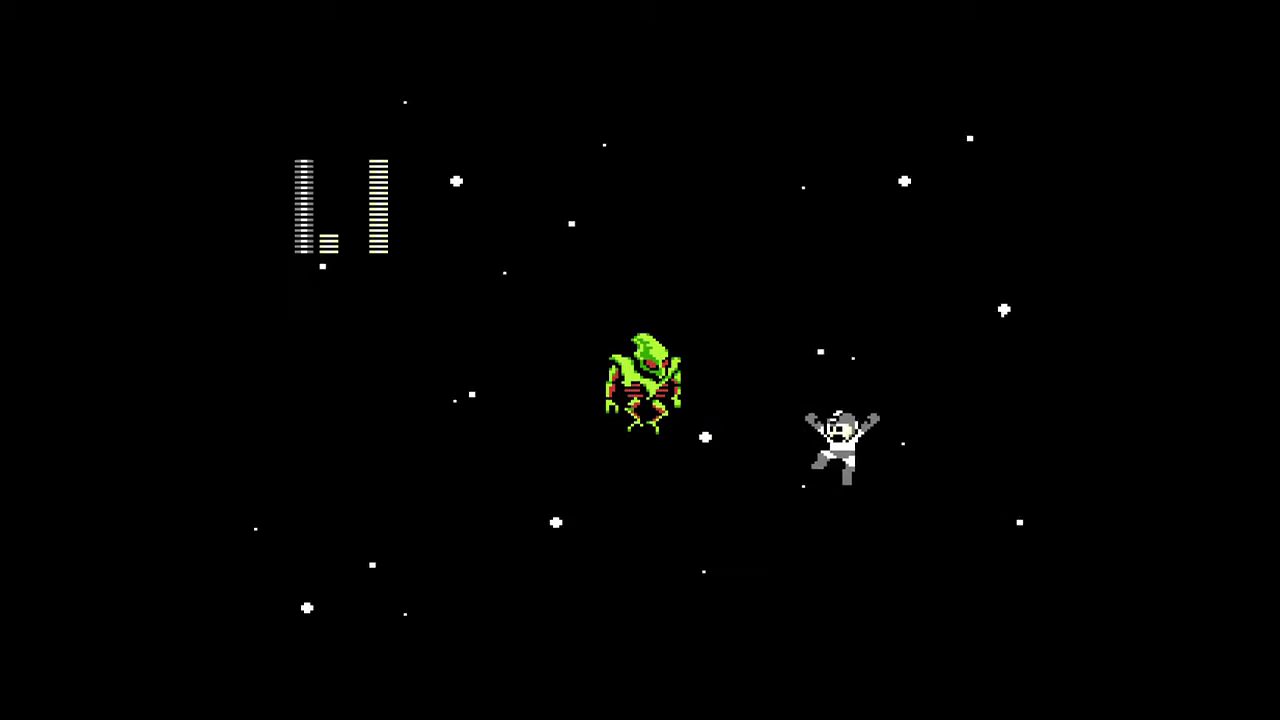
{"action": "key", "text": "Left"}
{"action": "key", "text": "z"}
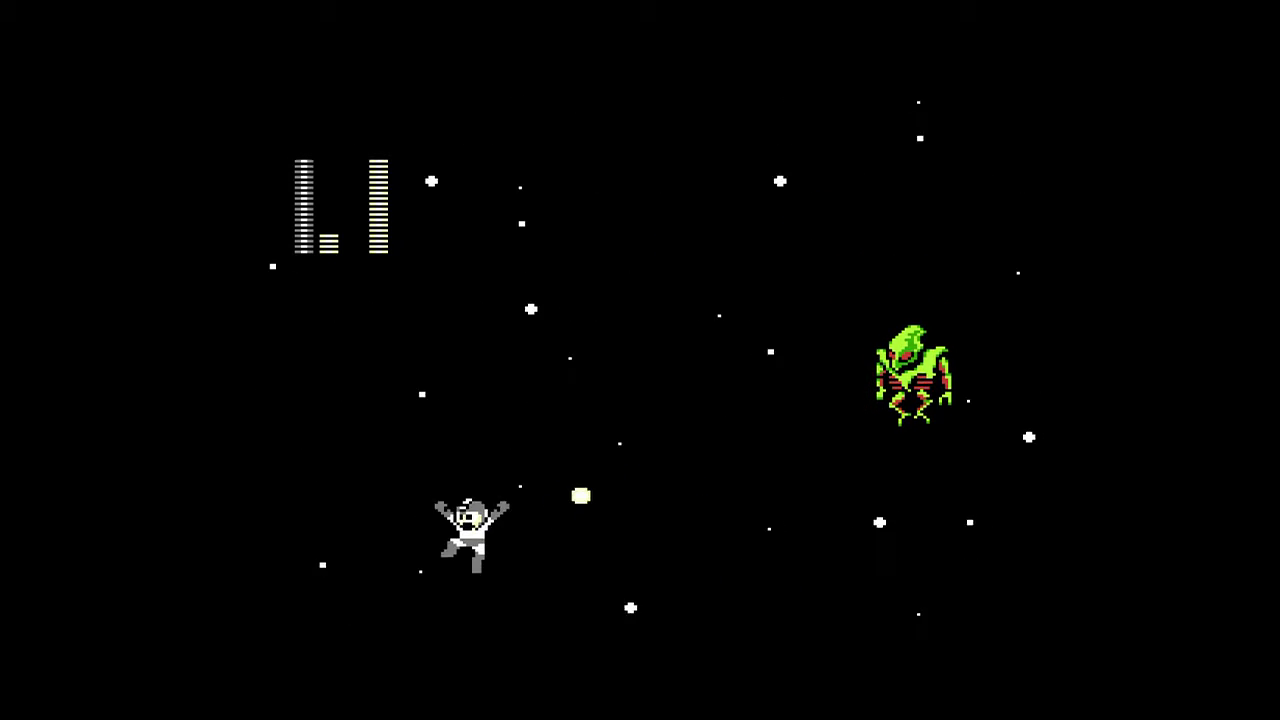
{"action": "key", "text": "z"}
{"action": "key", "text": "Right"}
{"action": "key", "text": "x"}
{"action": "key", "text": "Right"}
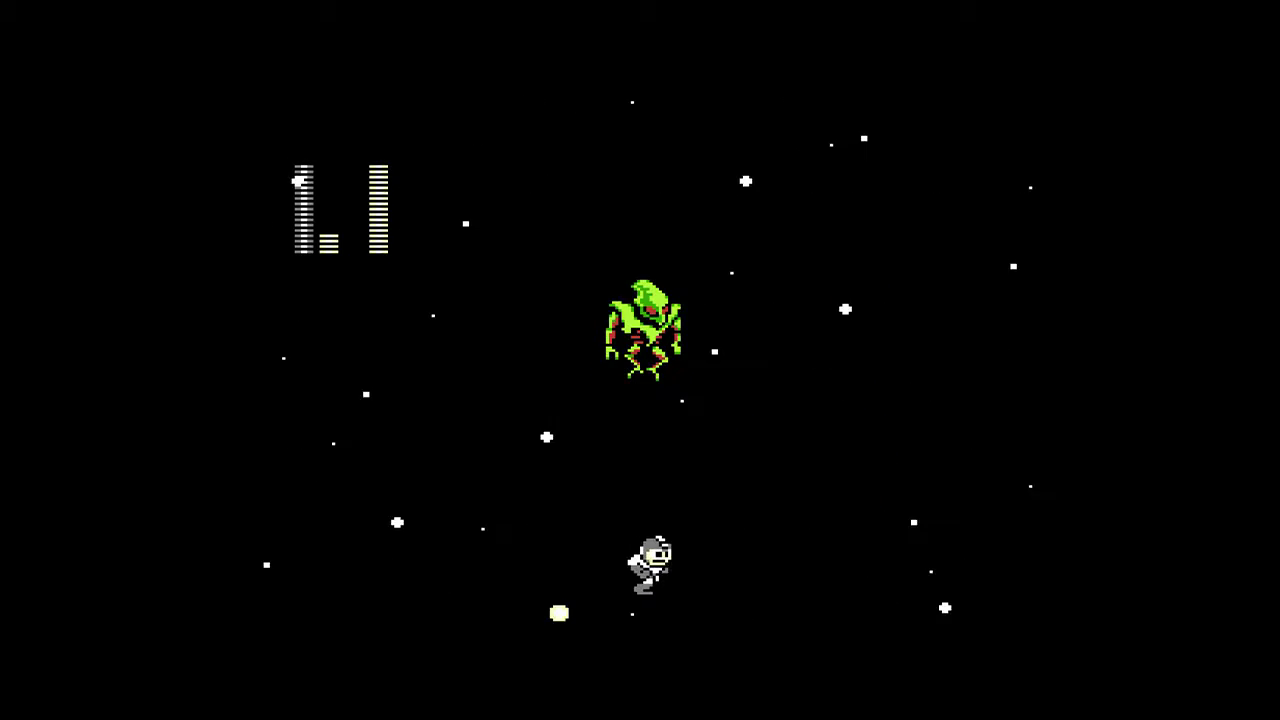
{"action": "key", "text": "z"}
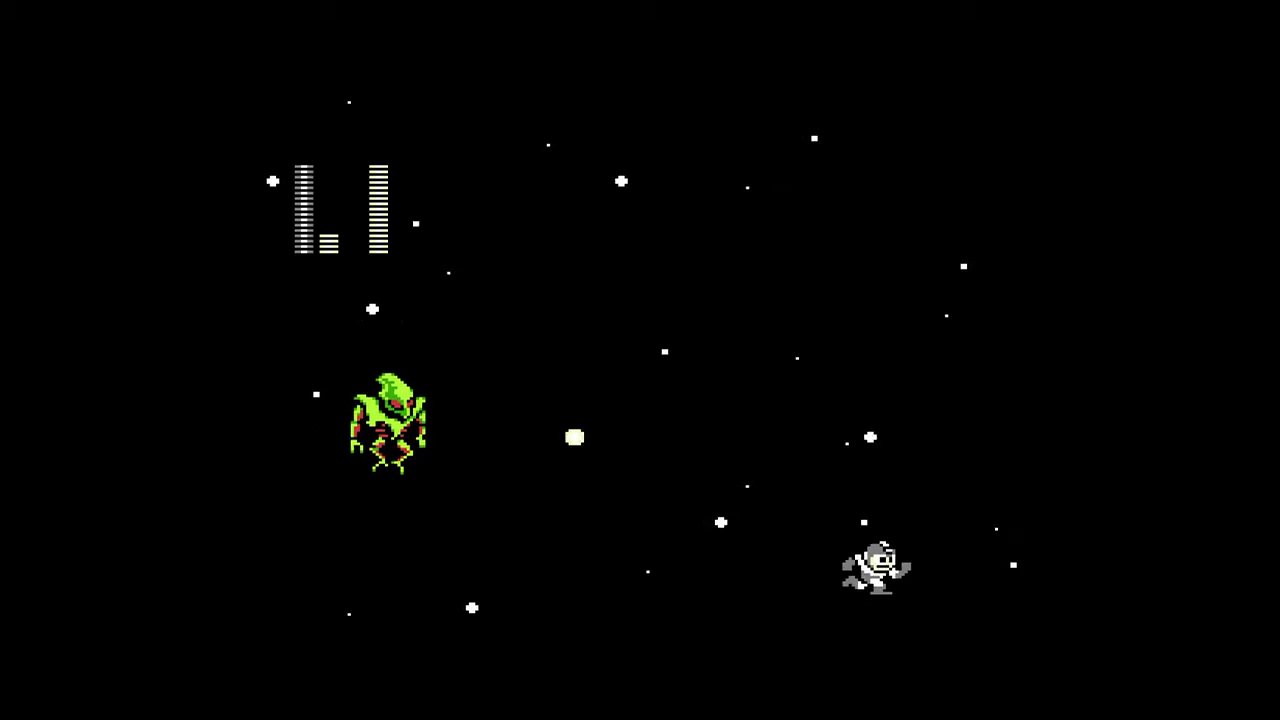
{"action": "key", "text": "z"}
{"action": "key", "text": "z"}
{"action": "key", "text": "Left"}
{"action": "key", "text": "x"}
{"action": "key", "text": "Left"}
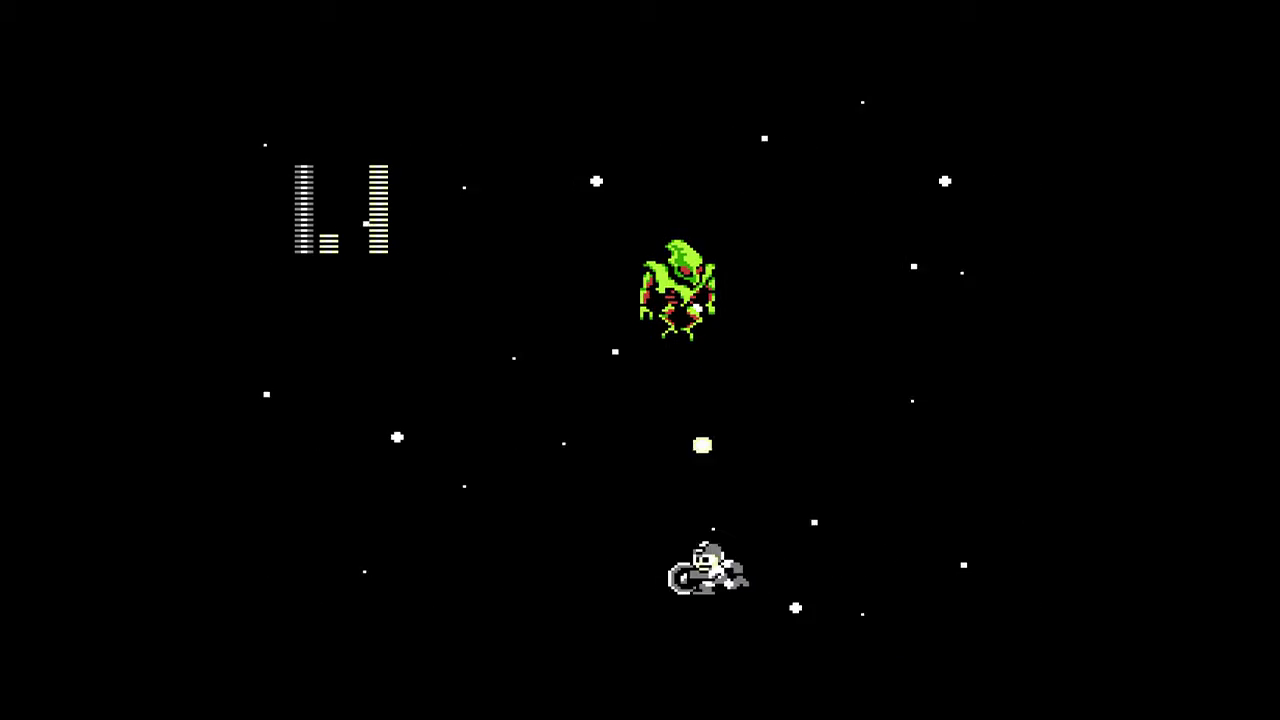
{"action": "key", "text": "Left"}
{"action": "key", "text": "z"}
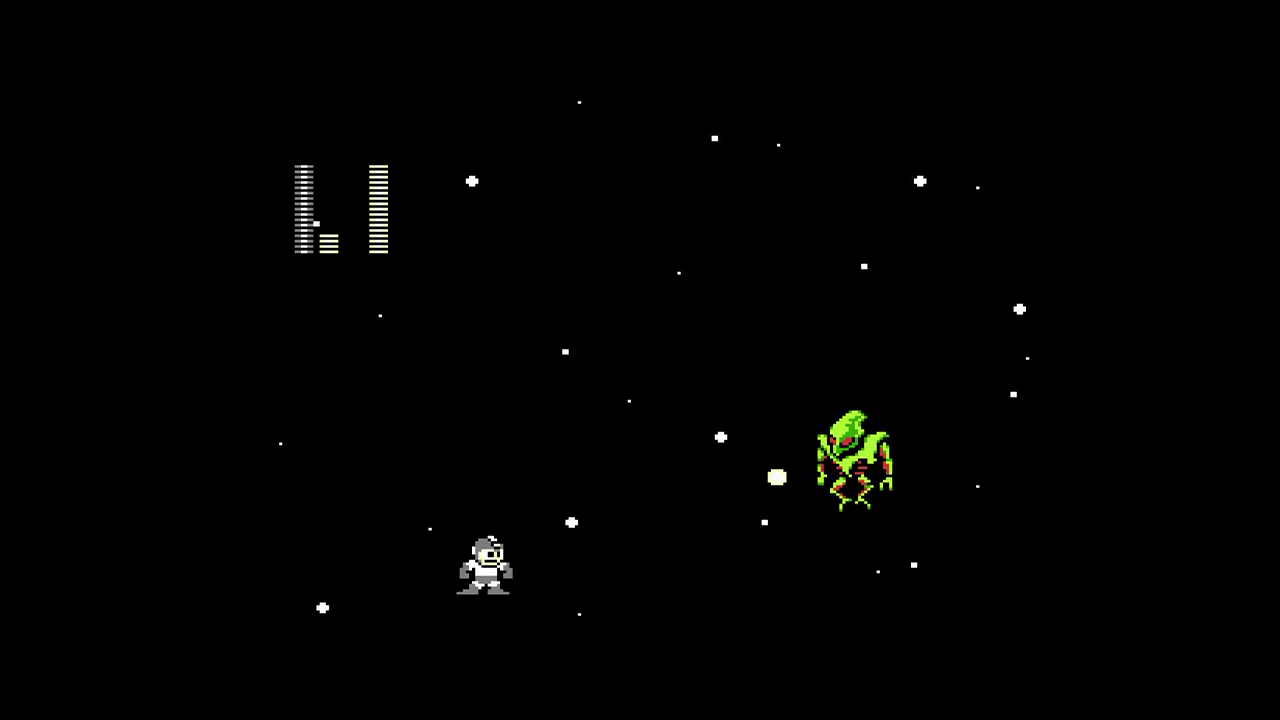
{"action": "key", "text": "x"}
{"action": "key", "text": "Right"}
{"action": "key", "text": "Right"}
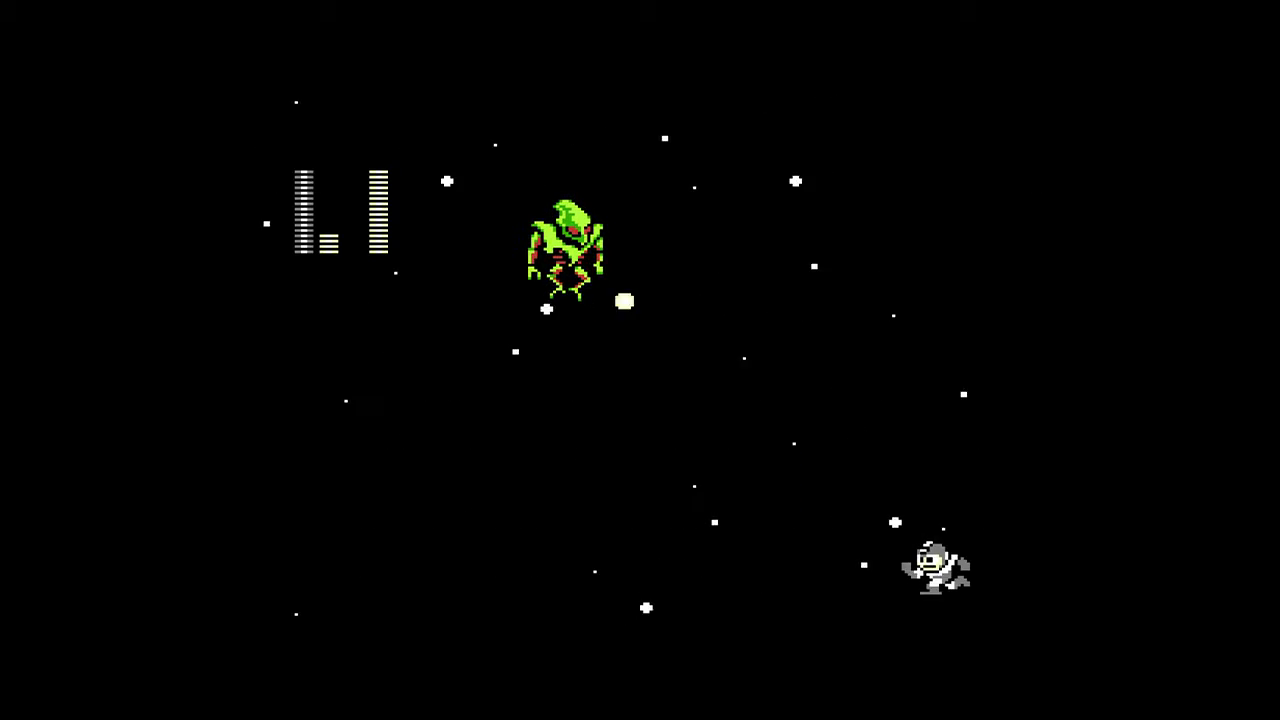
{"action": "key", "text": "Return"}
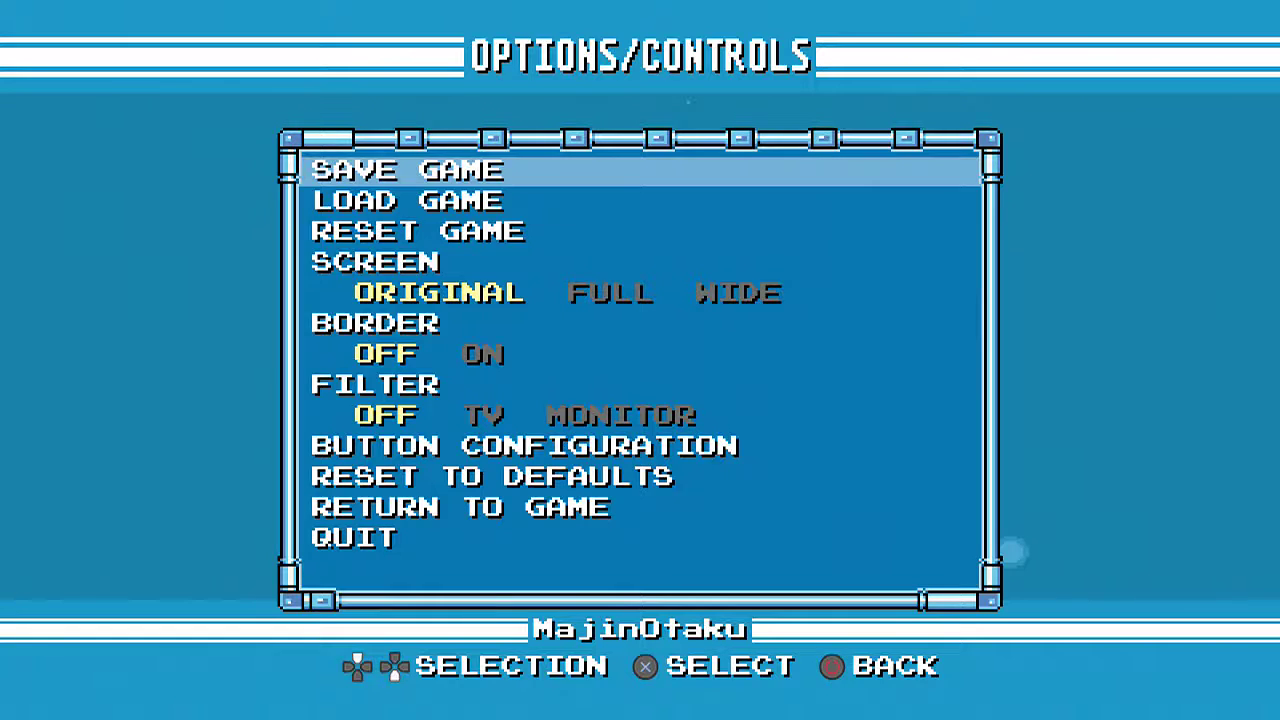
{"action": "key", "text": "Down"}
{"action": "key", "text": "x"}
{"action": "key", "text": "x"}
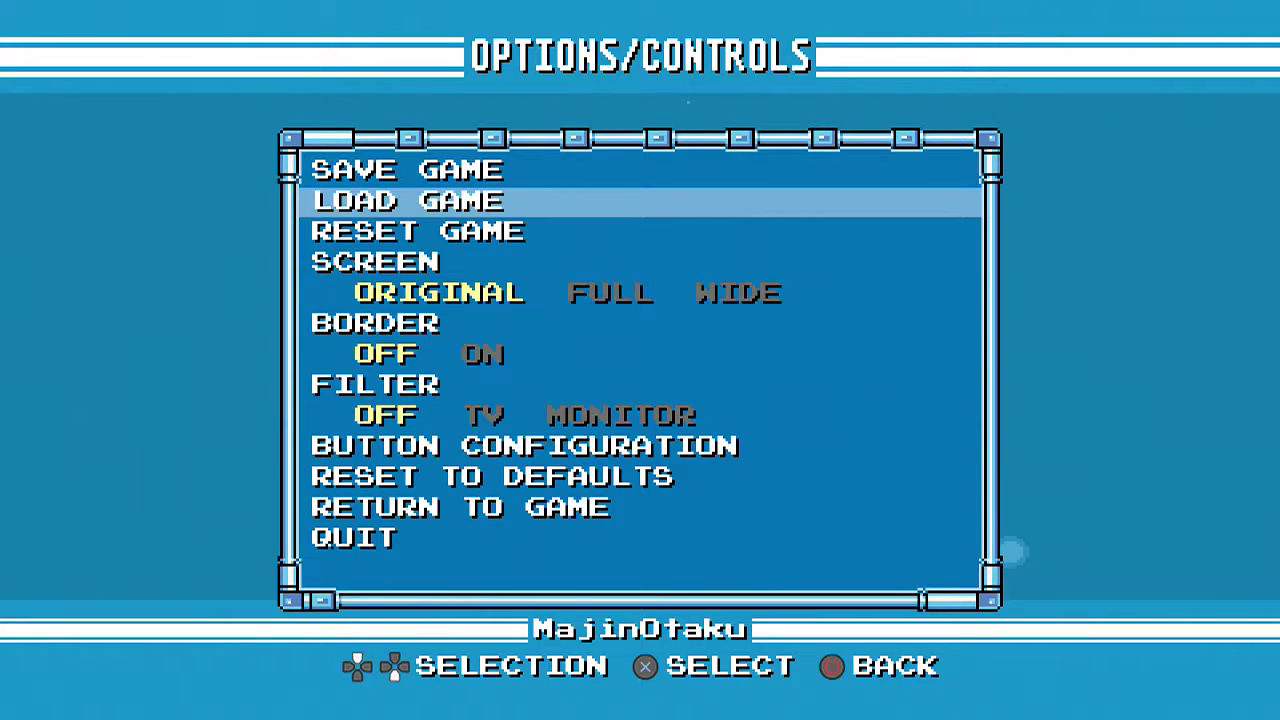
{"action": "key", "text": "Up"}
{"action": "key", "text": "x"}
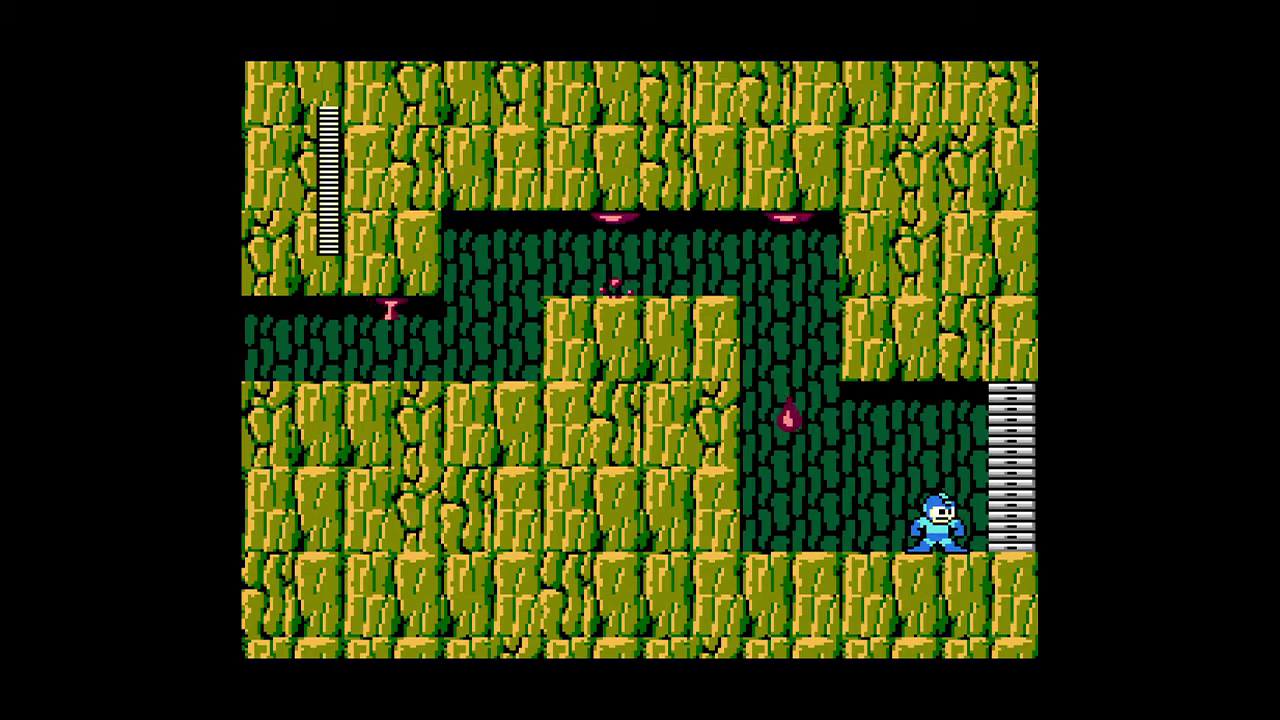
{"action": "key", "text": "Return"}
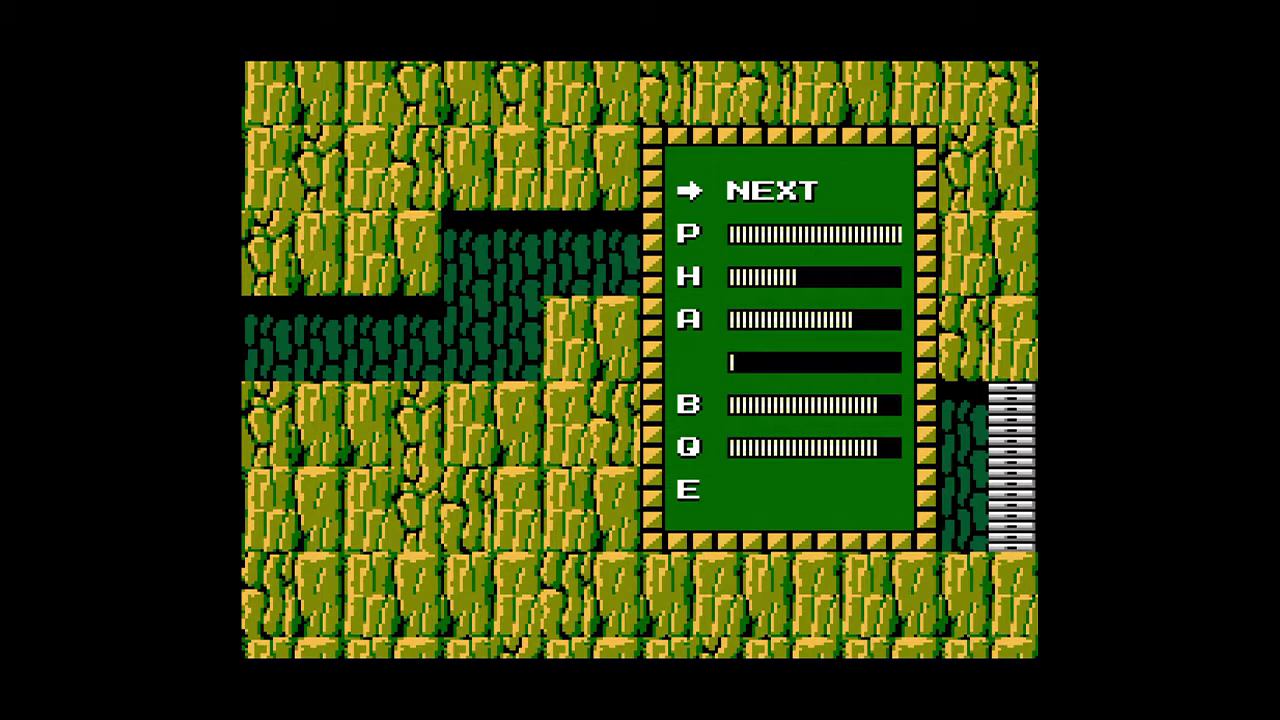
{"action": "key", "text": "Return"}
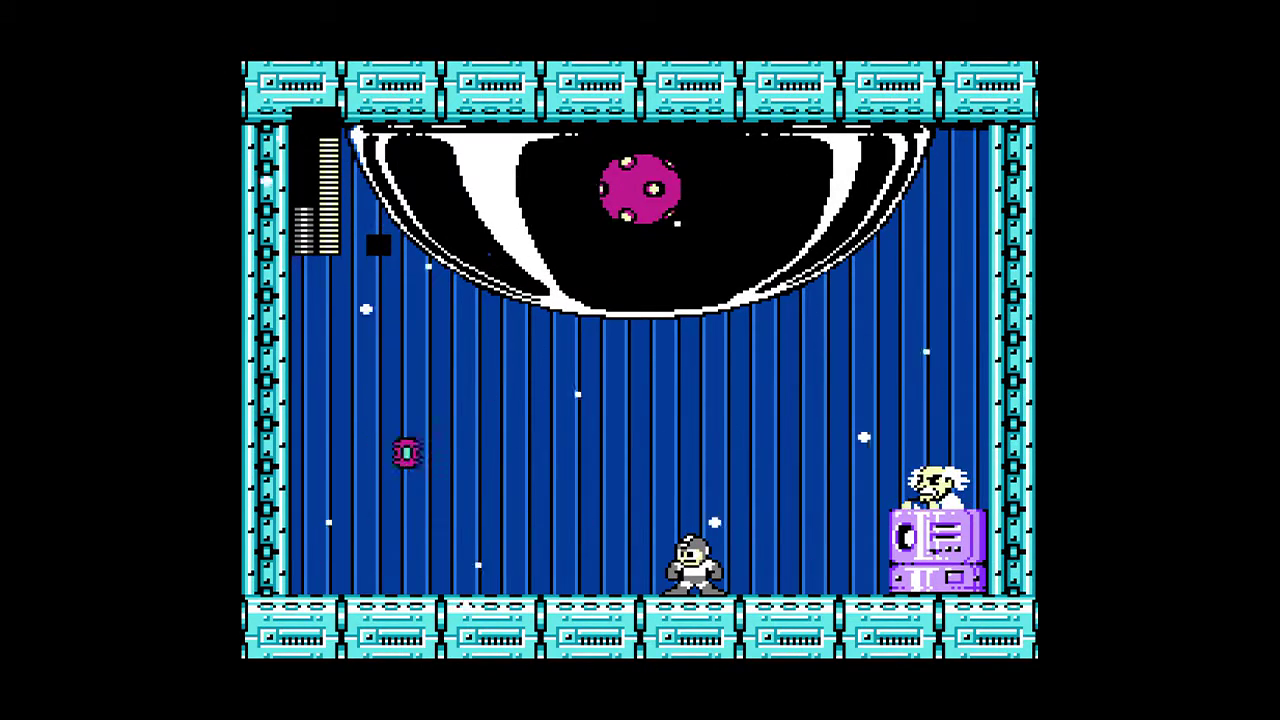
{"action": "key", "text": "Escape"}
{"action": "key", "text": "Return"}
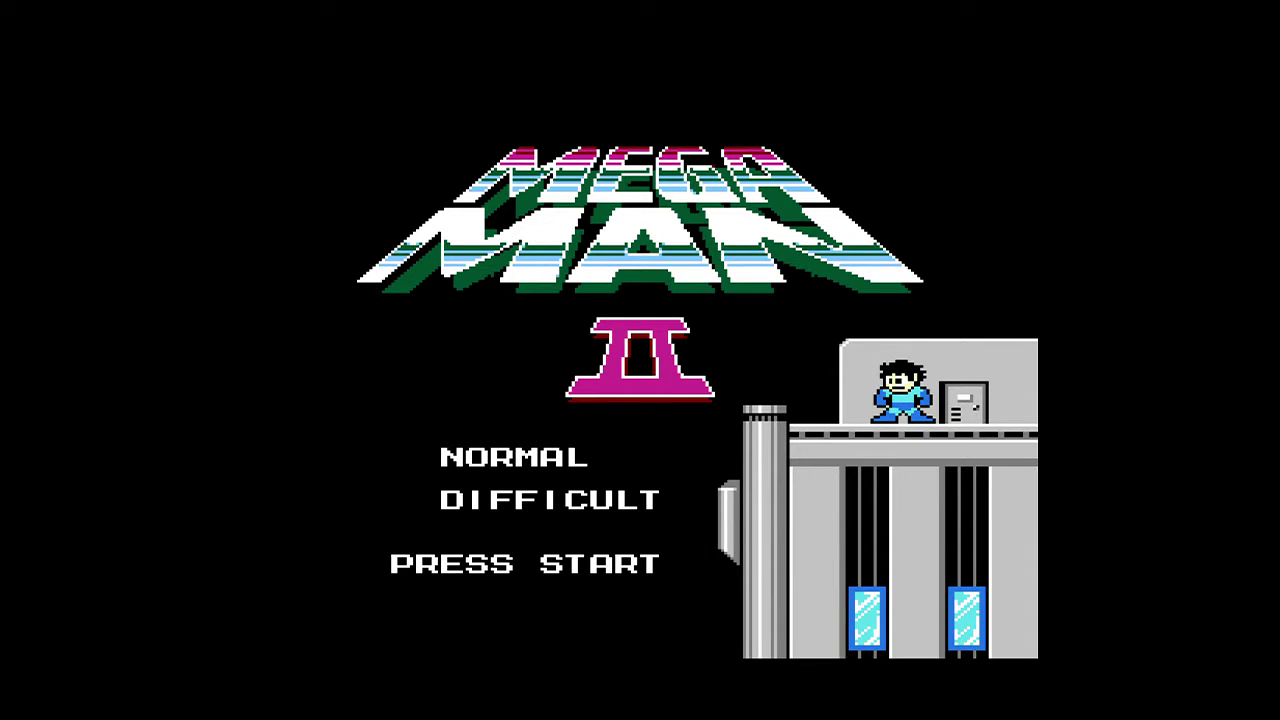
{"action": "key", "text": "Escape"}
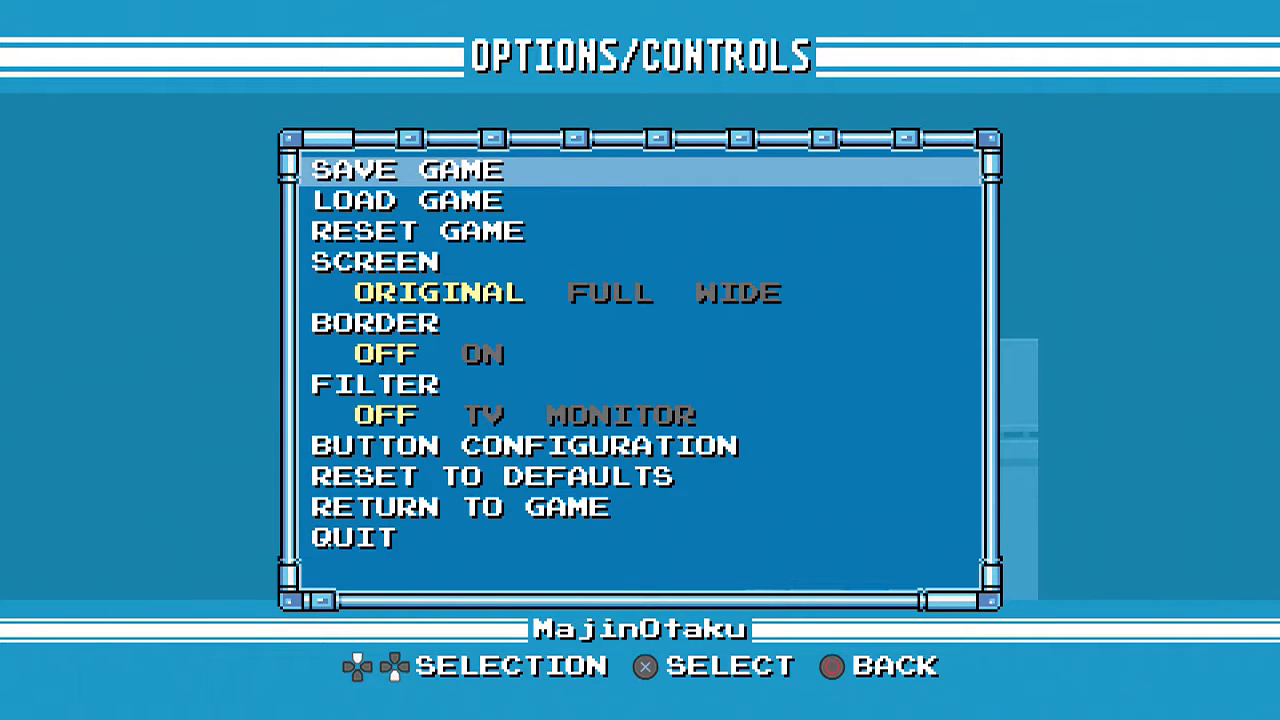
{"action": "key", "text": "Up"}
{"action": "key", "text": "Return"}
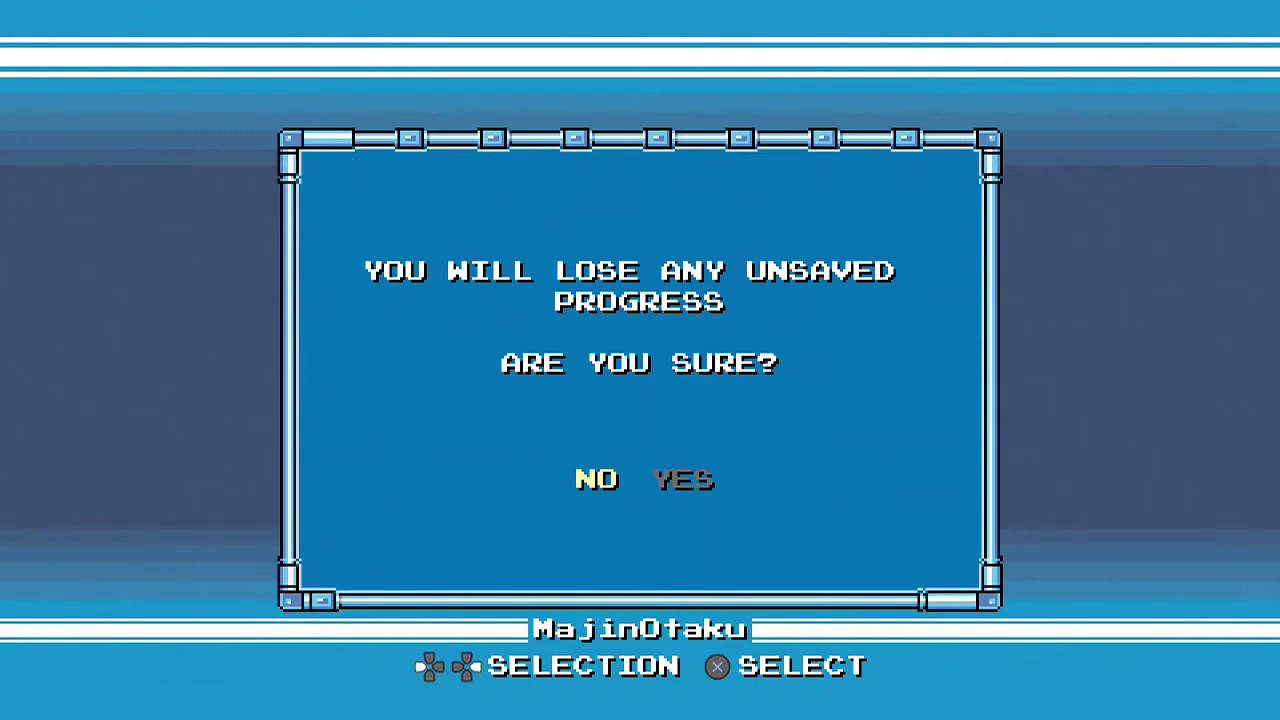
{"action": "key", "text": "Right"}
{"action": "key", "text": "Return"}
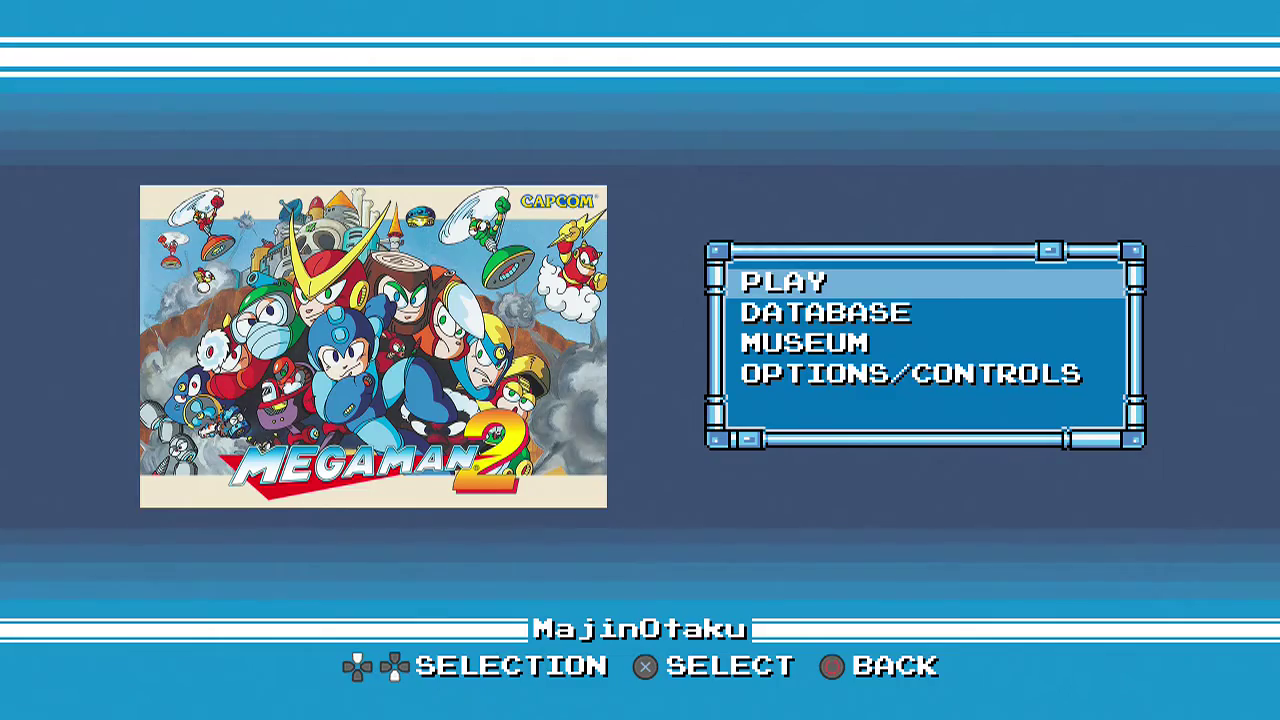
{"action": "key", "text": "Escape"}
{"action": "key", "text": "Right"}
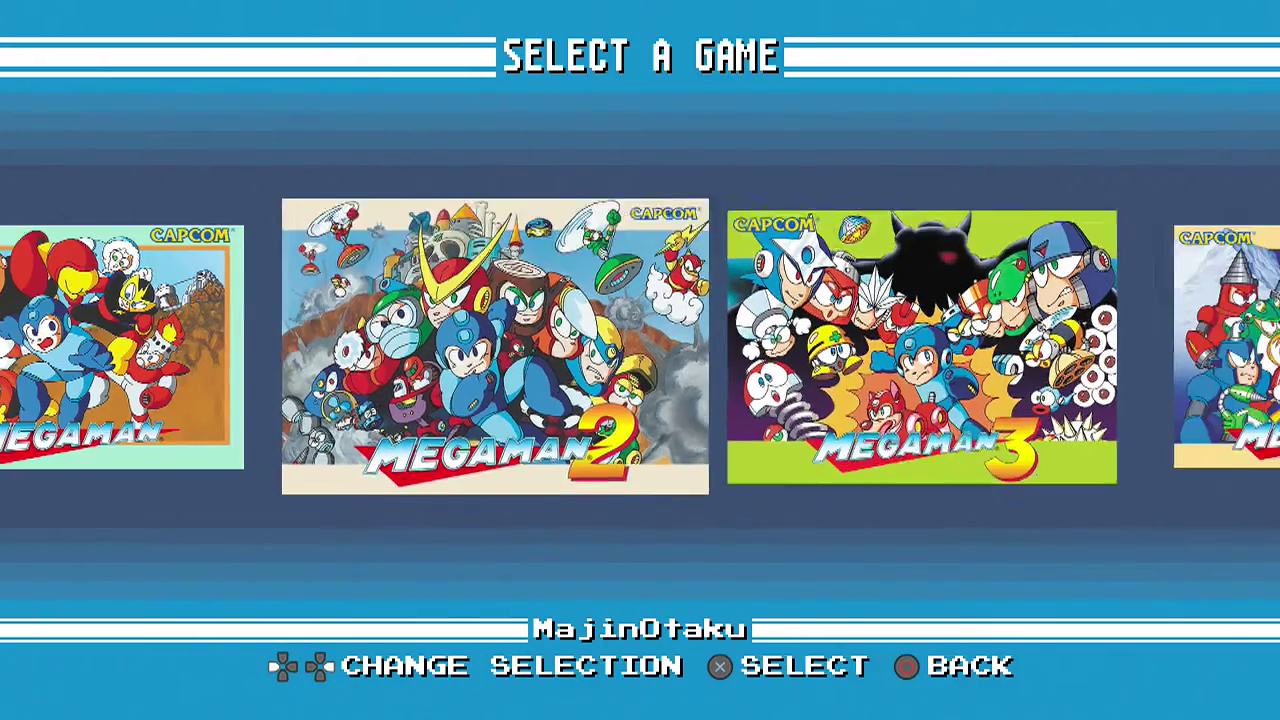
{"action": "key", "text": "Right"}
{"action": "key", "text": "Right"}
{"action": "key", "text": "Right"}
{"action": "key", "text": "Right"}
{"action": "key", "text": "Right"}
{"action": "key", "text": "Right"}
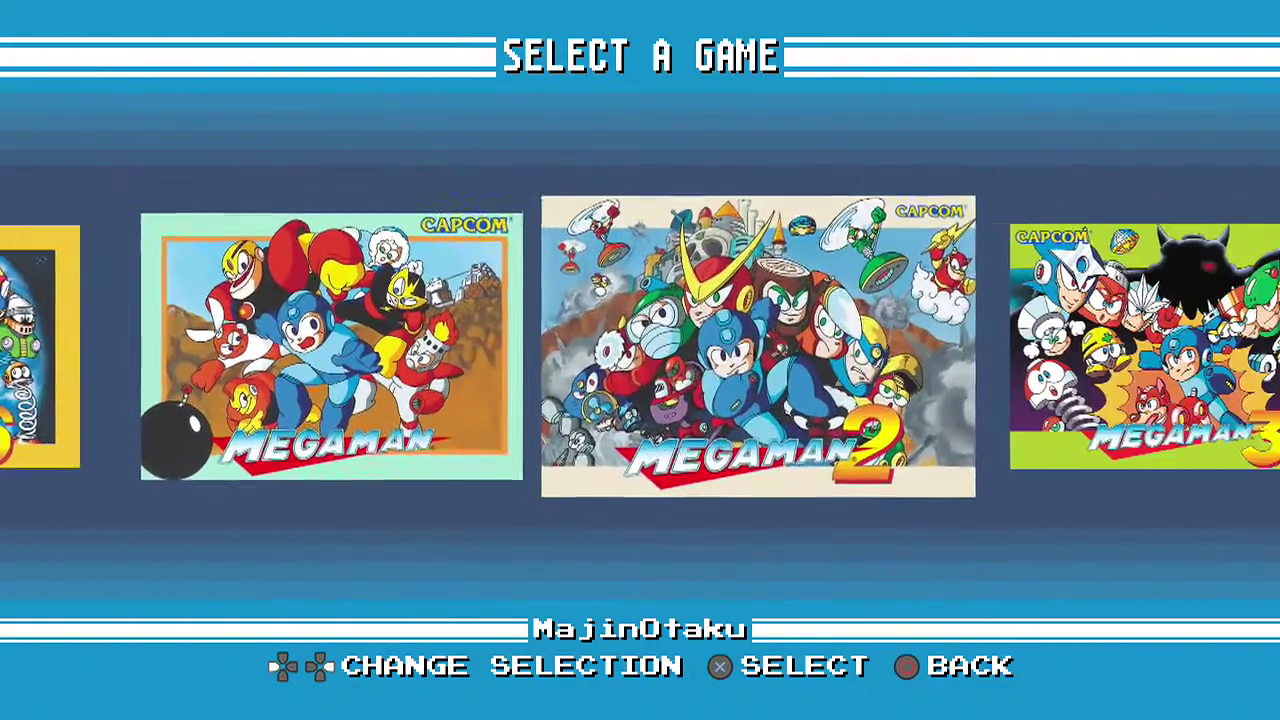
{"action": "key", "text": "Right"}
{"action": "key", "text": "Left"}
{"action": "key", "text": "Left"}
{"action": "key", "text": "Left"}
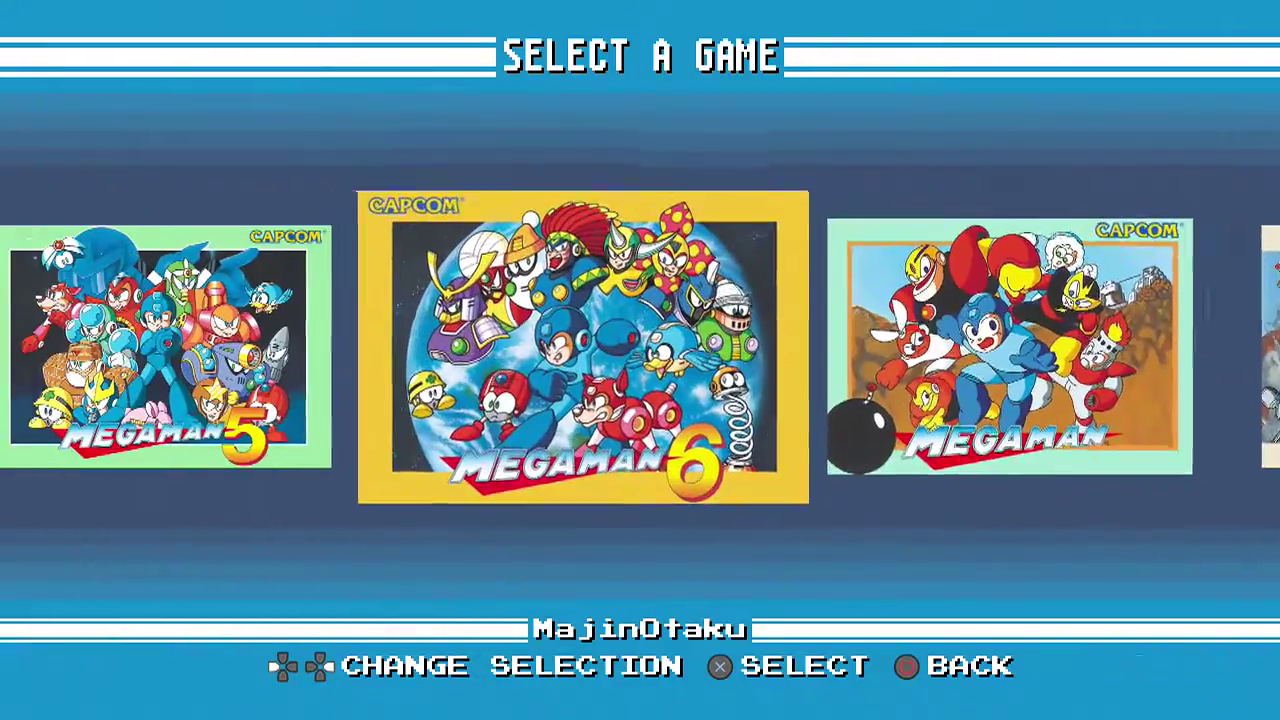
{"action": "key", "text": "Left"}
{"action": "key", "text": "Left"}
{"action": "key", "text": "Left"}
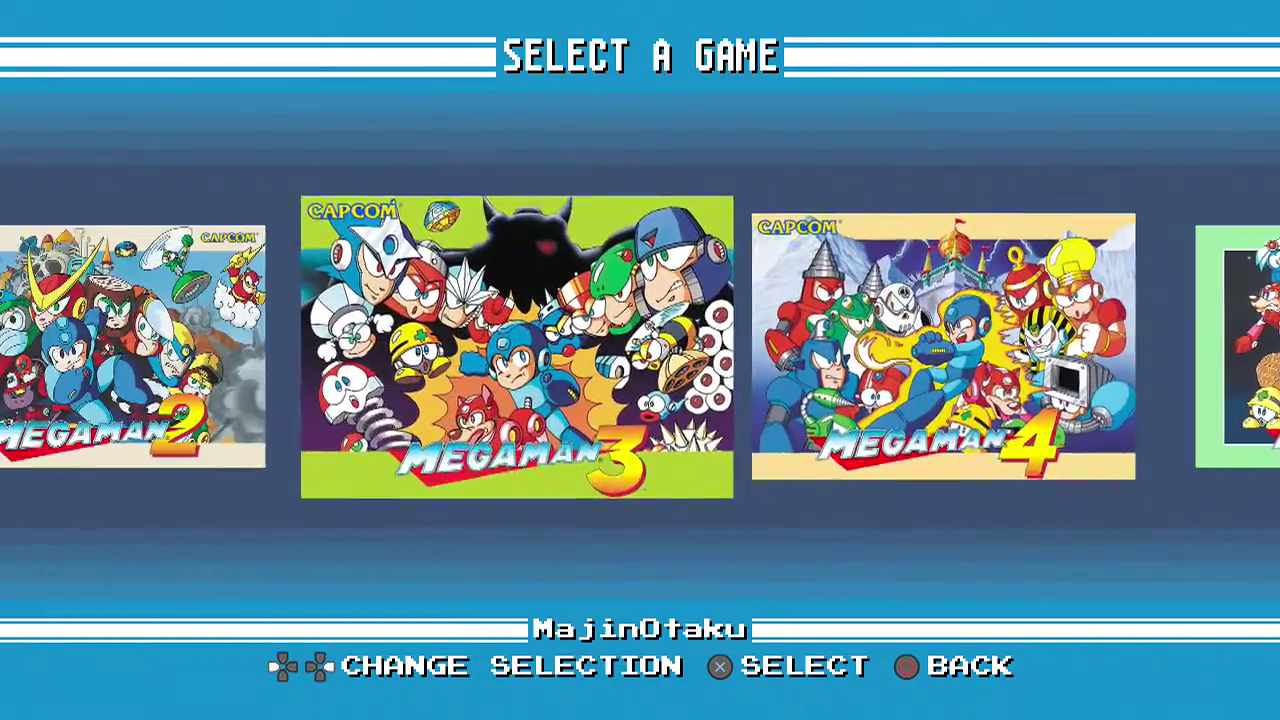
{"action": "key", "text": "Right"}
{"action": "key", "text": "Right"}
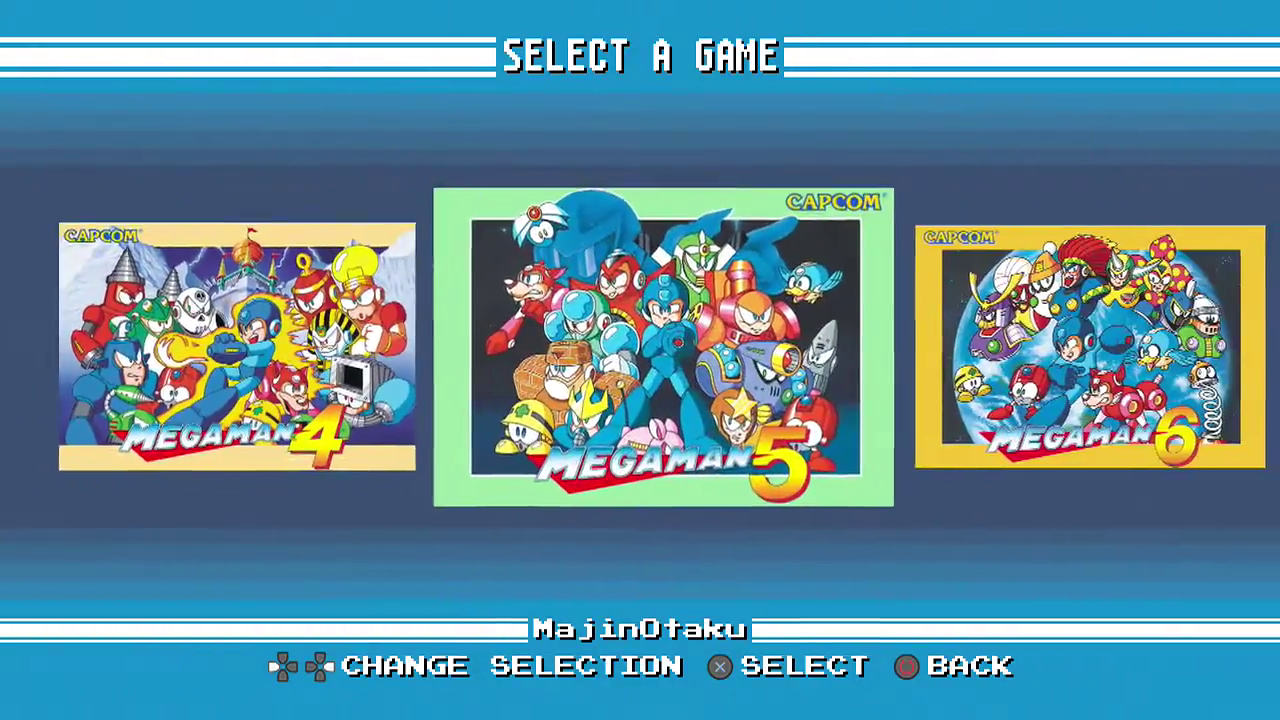